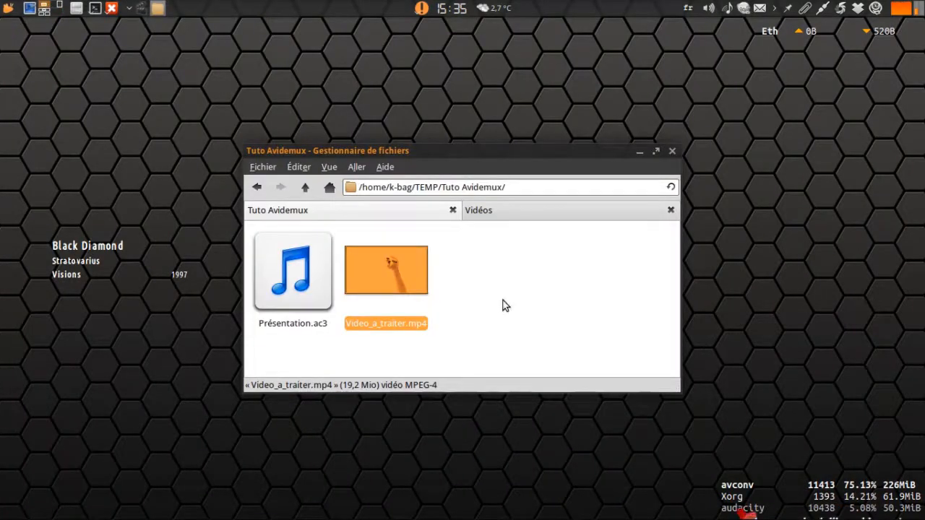
Play Video_a_traiter.mp4 in SMPlayer, skip ahead in it, and close the player
{"action": "double_click", "coordinate": [390, 278]}
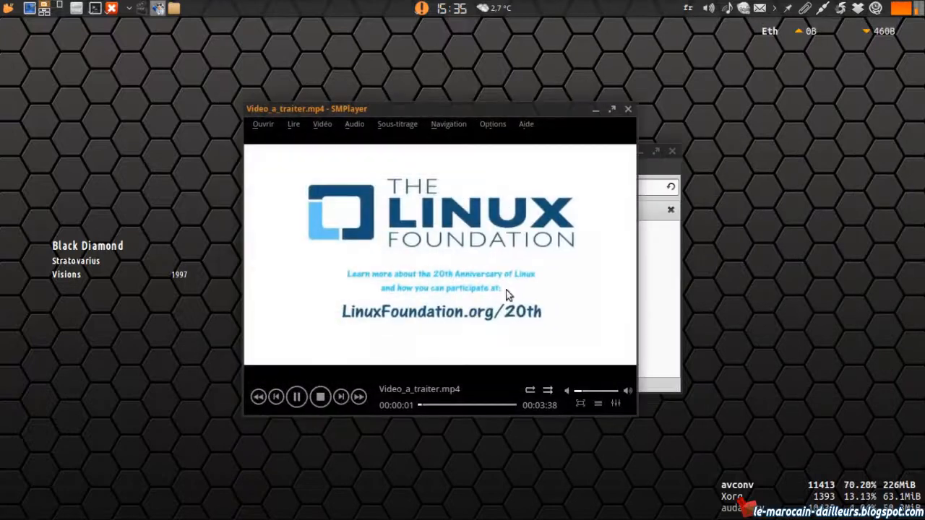
{"action": "key", "text": "Up"}
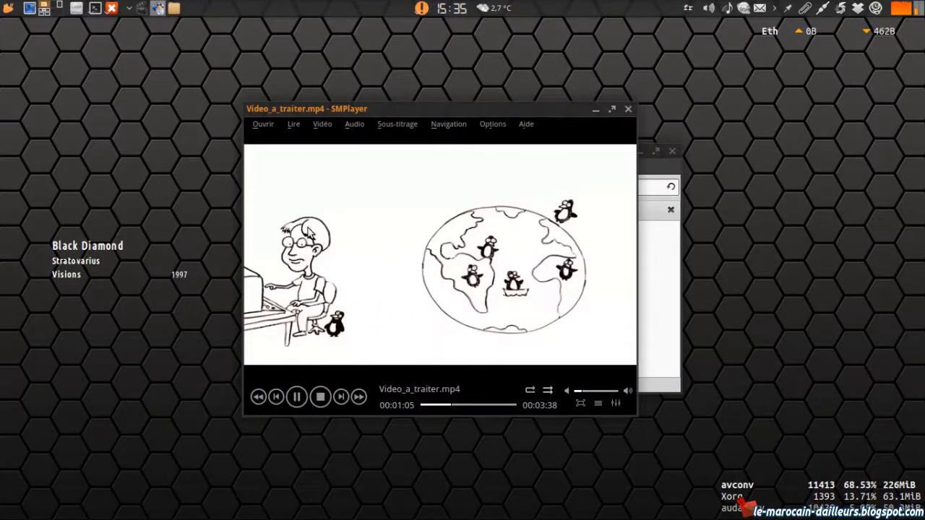
{"action": "left_click", "coordinate": [628, 109]}
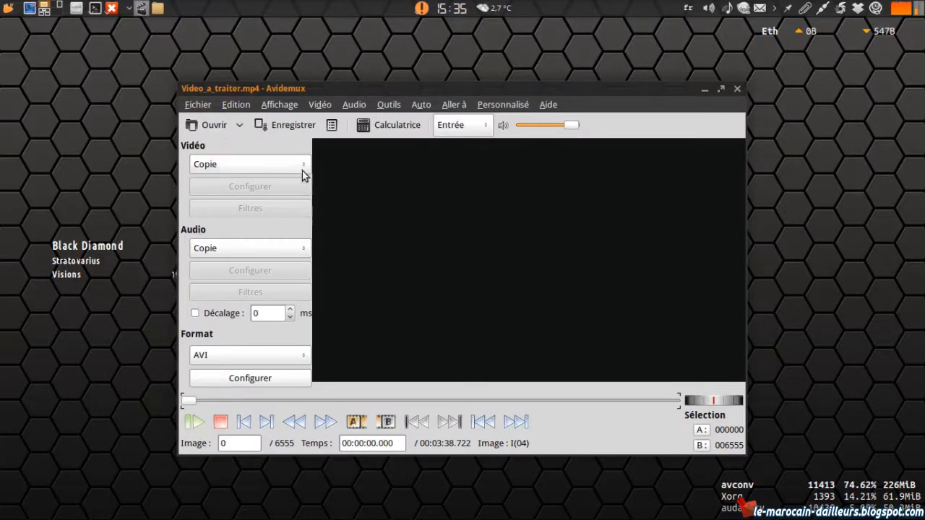
Browse the loaded video along the timeline, from the opening scenes to around frame 3675
{"action": "left_click_drag", "start_coordinate": [188, 401], "coordinate": [240, 401]}
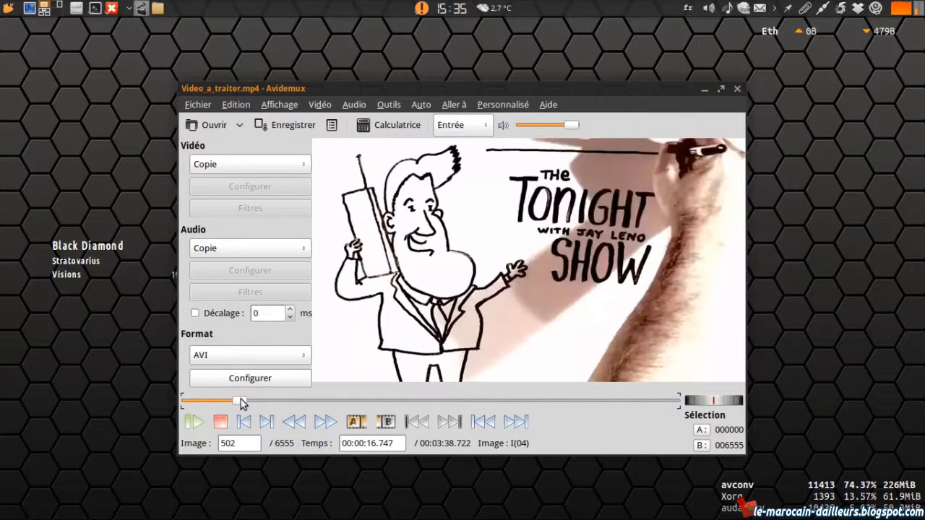
{"action": "left_click_drag", "start_coordinate": [228, 402], "coordinate": [258, 402]}
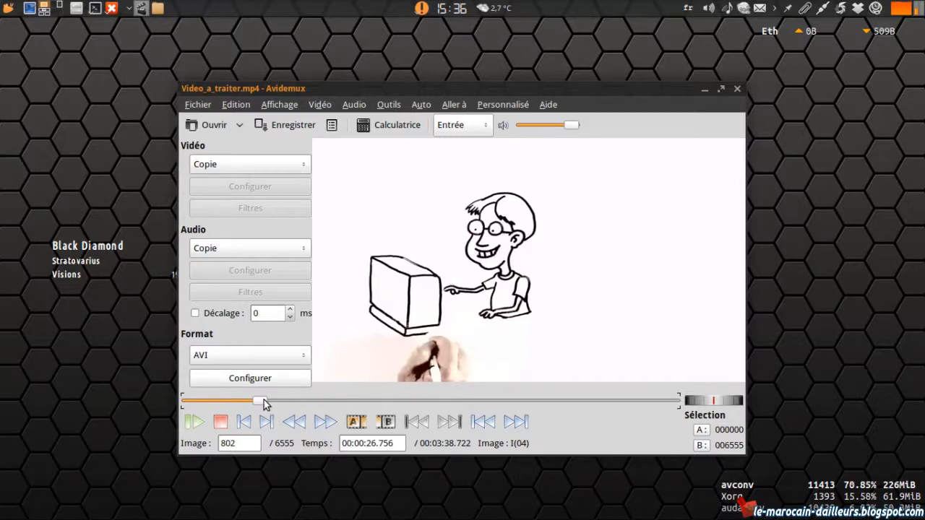
{"action": "mouse_move", "coordinate": [258, 403]}
{"action": "left_mouse_down"}
{"action": "mouse_move", "coordinate": [276, 402]}
{"action": "mouse_move", "coordinate": [251, 404]}
{"action": "left_mouse_up"}
{"action": "left_click", "coordinate": [274, 401]}
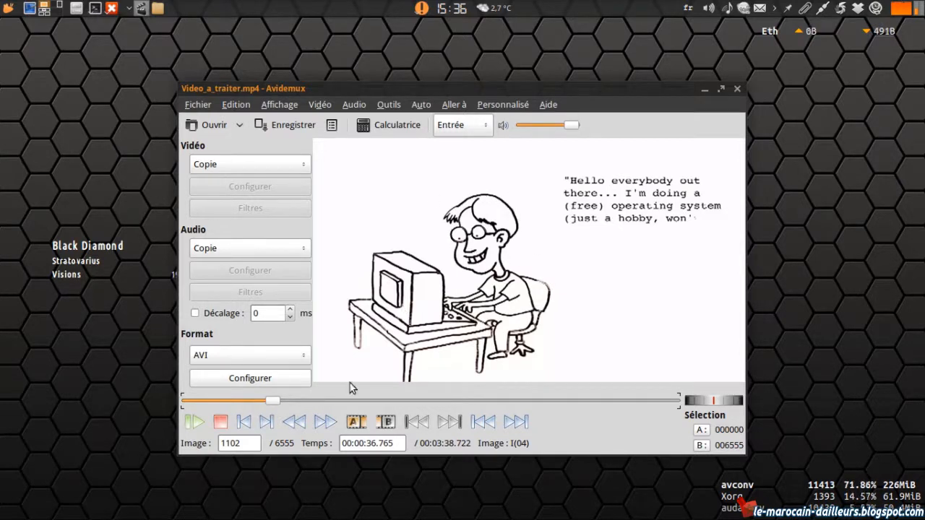
{"action": "left_click_drag", "start_coordinate": [274, 402], "coordinate": [478, 405]}
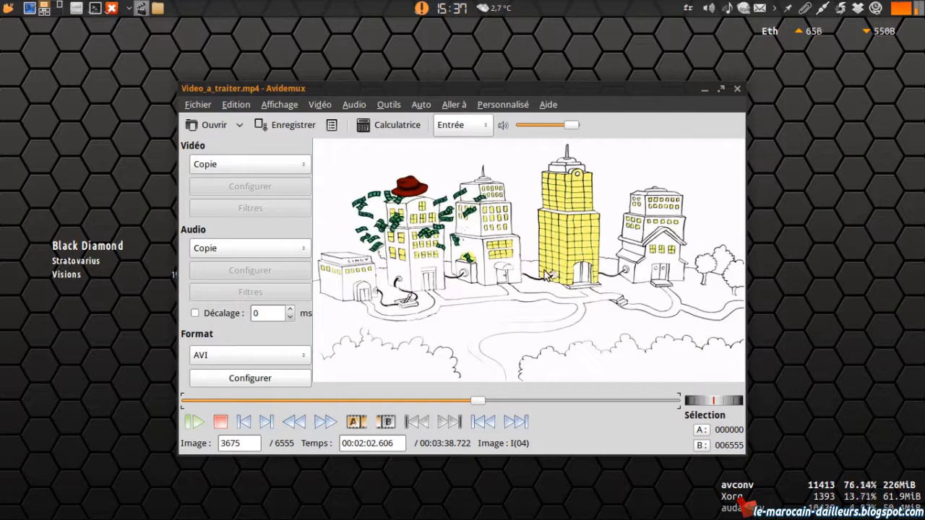
{"action": "mouse_move", "coordinate": [479, 402]}
{"action": "left_mouse_down"}
{"action": "mouse_move", "coordinate": [438, 405]}
{"action": "mouse_move", "coordinate": [471, 402]}
{"action": "left_mouse_up"}
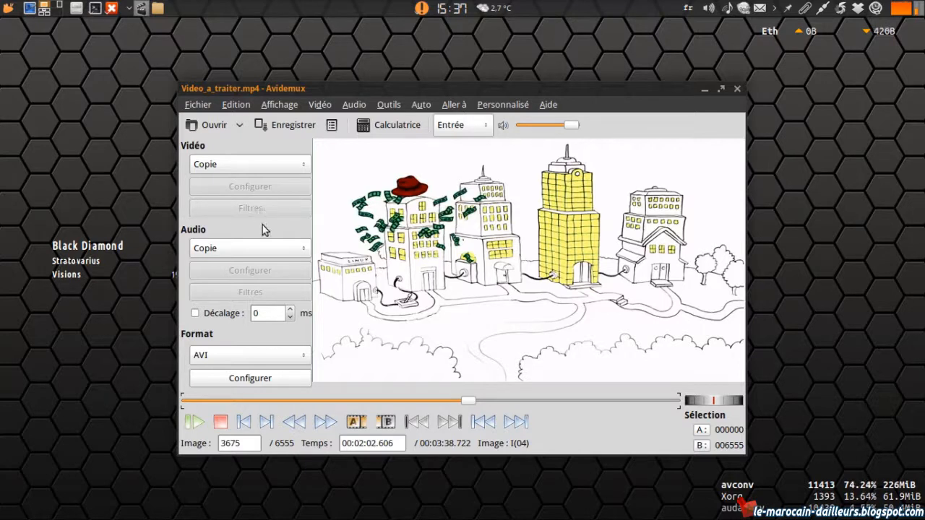
Set the video codec to MPEG-4 ASP (Xvid) and add the MPlayer delogo filter from the Divers category
{"action": "left_click", "coordinate": [269, 168]}
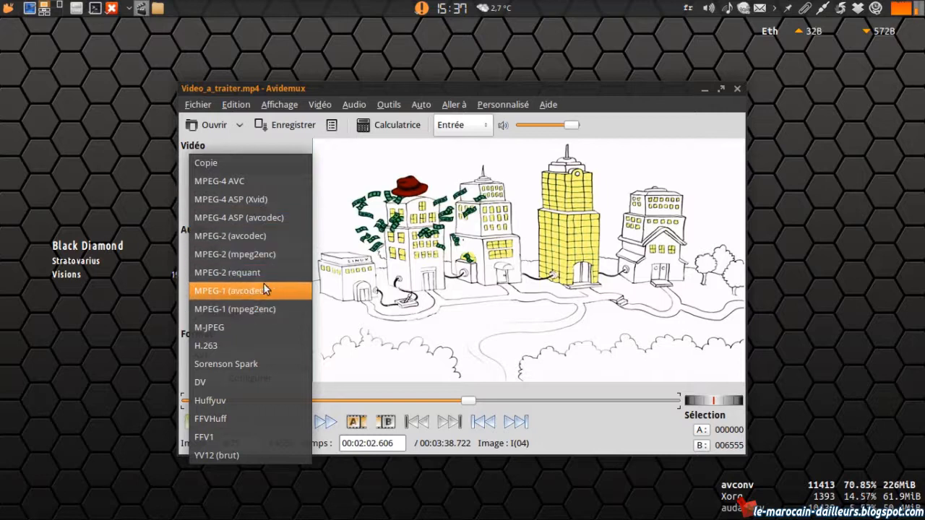
{"action": "left_click", "coordinate": [266, 201]}
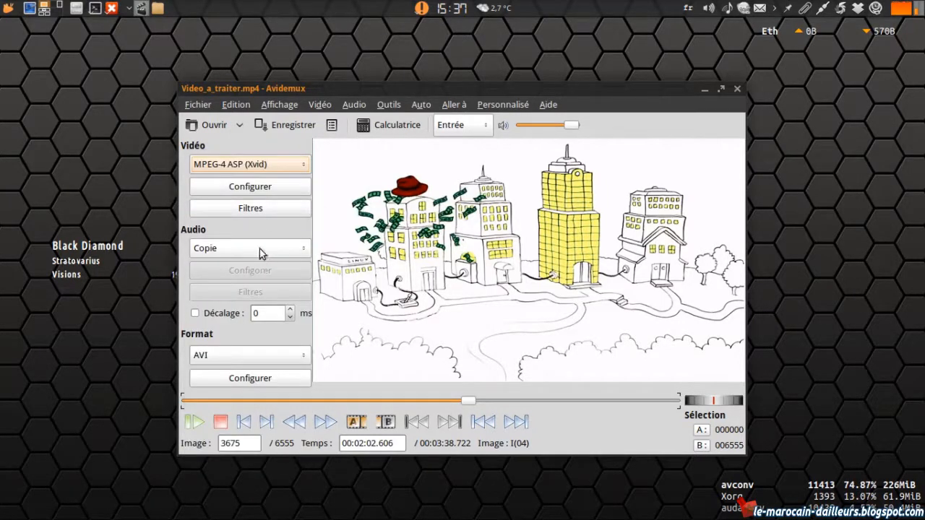
{"action": "left_click", "coordinate": [250, 212]}
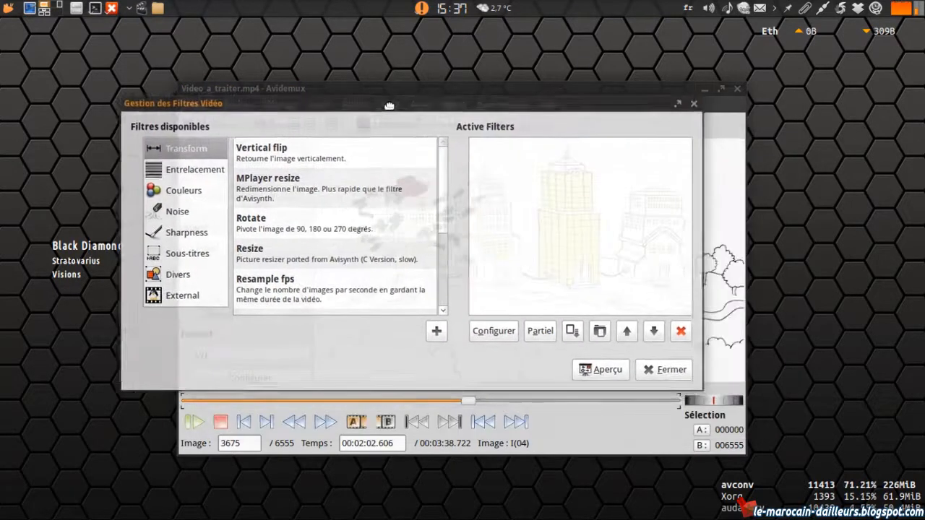
{"action": "left_click", "coordinate": [185, 202]}
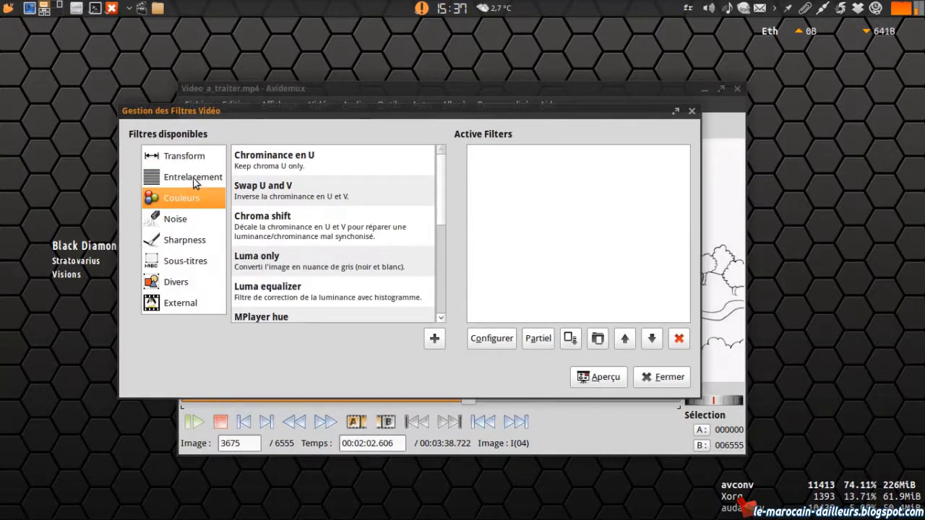
{"action": "left_click", "coordinate": [195, 156]}
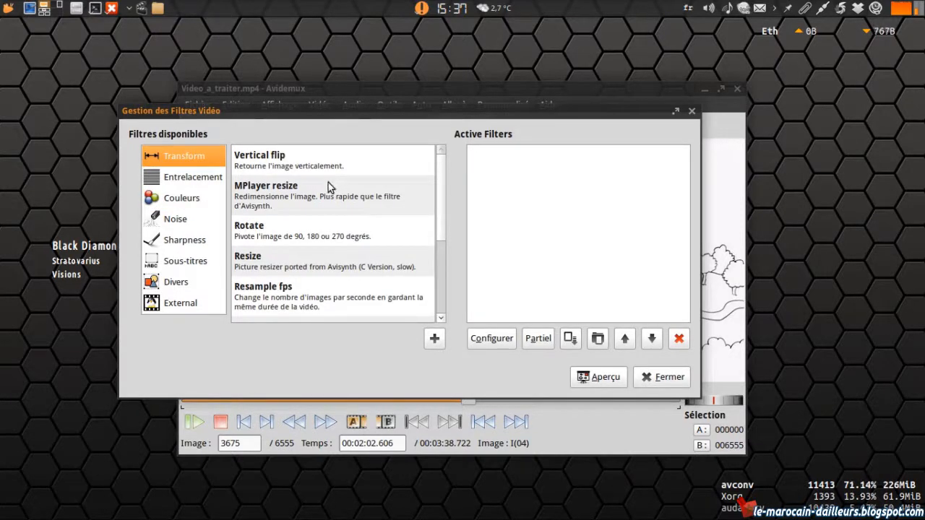
{"action": "scroll", "coordinate": [329, 243], "scroll_direction": "down", "scroll_amount": 1}
{"action": "left_click", "coordinate": [190, 284]}
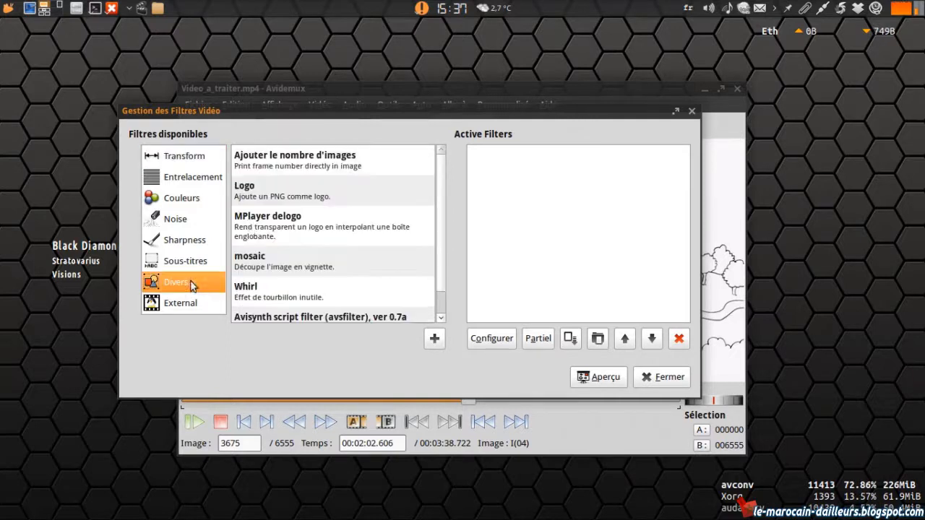
{"action": "left_click", "coordinate": [275, 197]}
{"action": "left_click", "coordinate": [285, 224]}
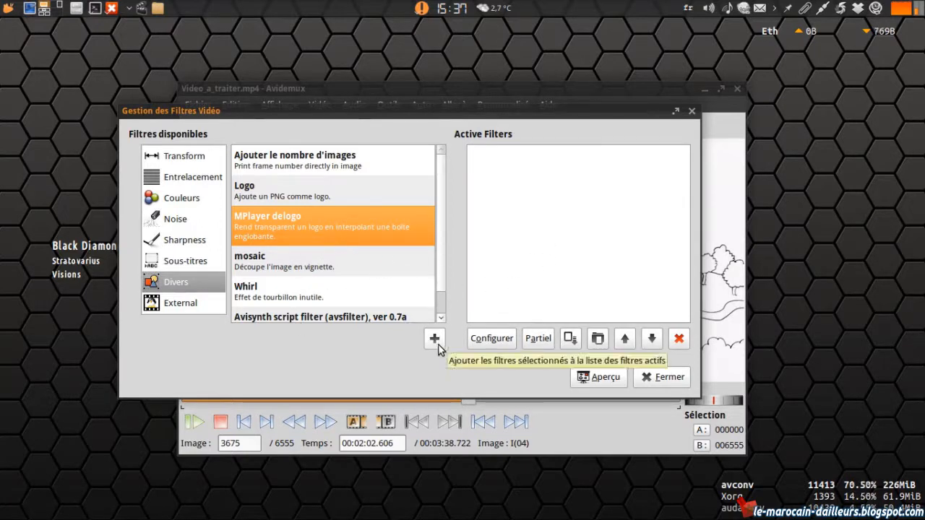
{"action": "double_click", "coordinate": [326, 227]}
Show frame 707 in the delogo configuration and position the masked area at X 222 and Y 74
{"action": "left_click_drag", "start_coordinate": [256, 159], "coordinate": [300, 159]}
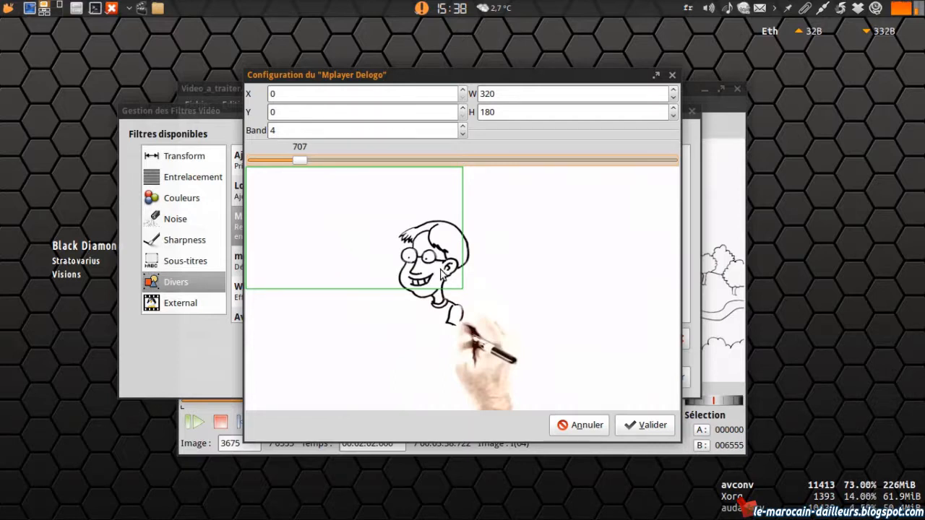
{"action": "left_click", "coordinate": [336, 96]}
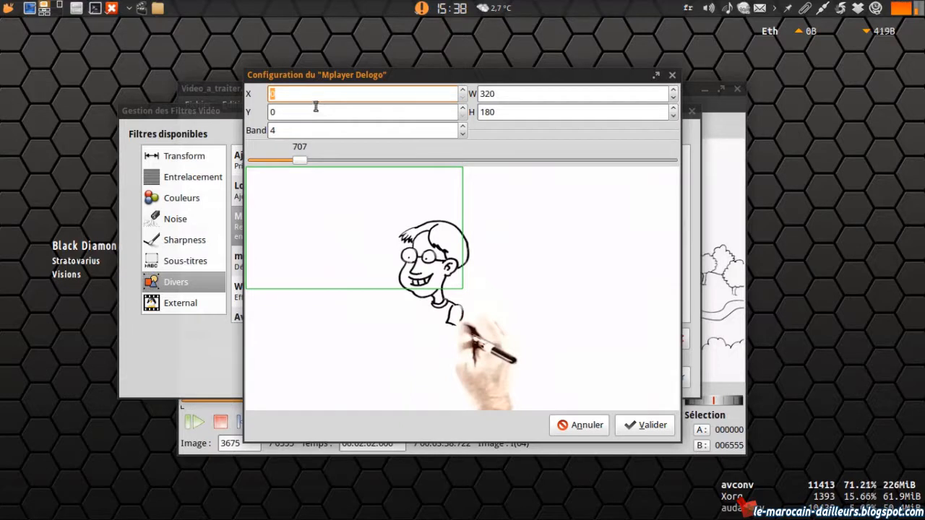
{"action": "type", "text": "22"}
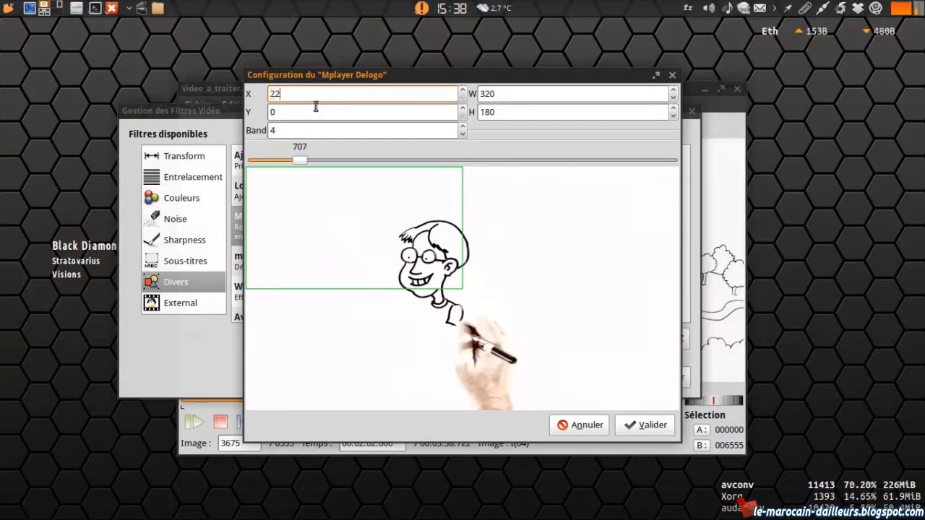
{"action": "type", "text": "2"}
{"action": "key", "text": "Tab"}
{"action": "left_click", "coordinate": [288, 113]}
{"action": "type", "text": "74"}
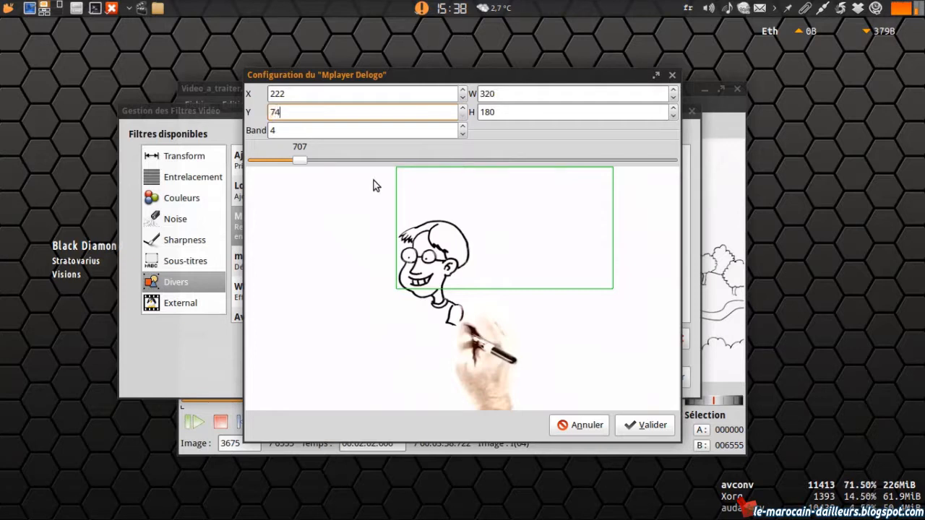
Size the delogo area to W 114 and H 134 and confirm the filter configuration
{"action": "left_click_drag", "start_coordinate": [506, 93], "coordinate": [456, 94]}
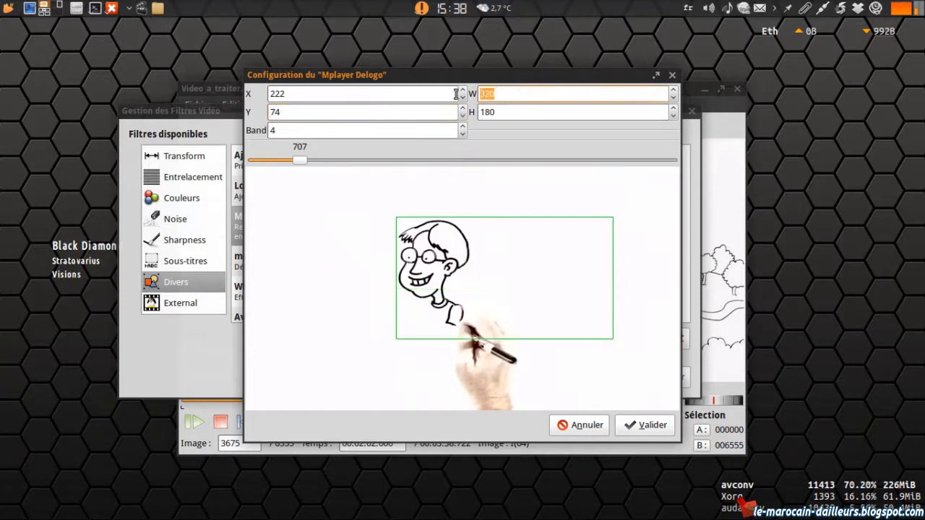
{"action": "type", "text": "114"}
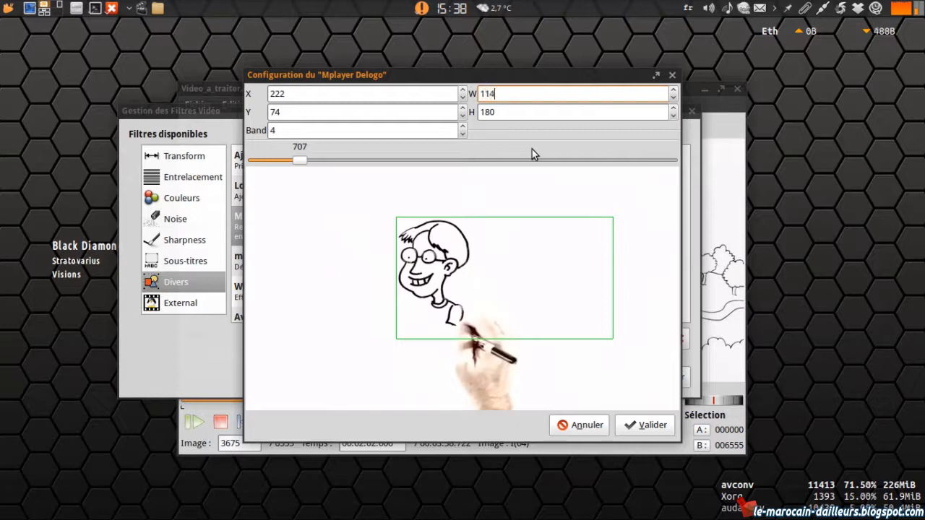
{"action": "key", "text": "Tab"}
{"action": "type", "text": "134"}
{"action": "left_click", "coordinate": [388, 130]}
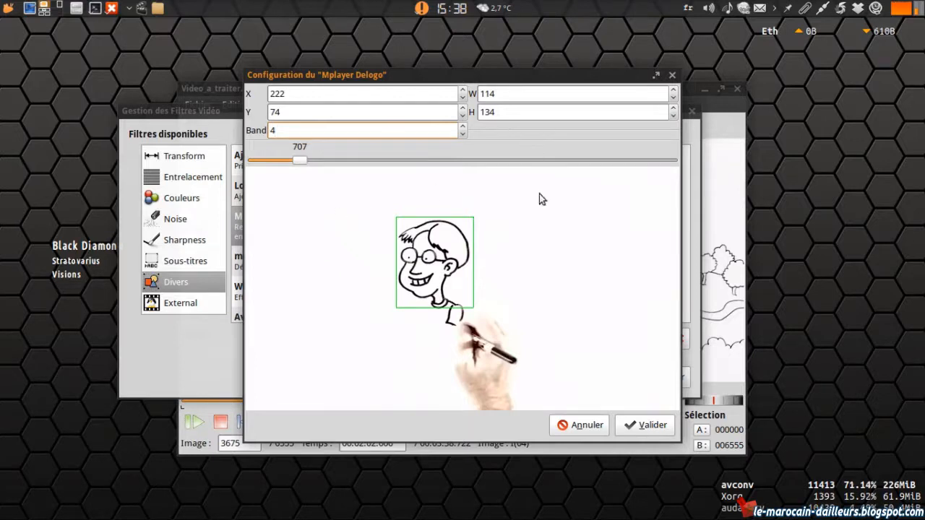
{"action": "left_click", "coordinate": [648, 425]}
Preview the delogo effect on different frames of the video and close the preview
{"action": "left_click", "coordinate": [595, 376]}
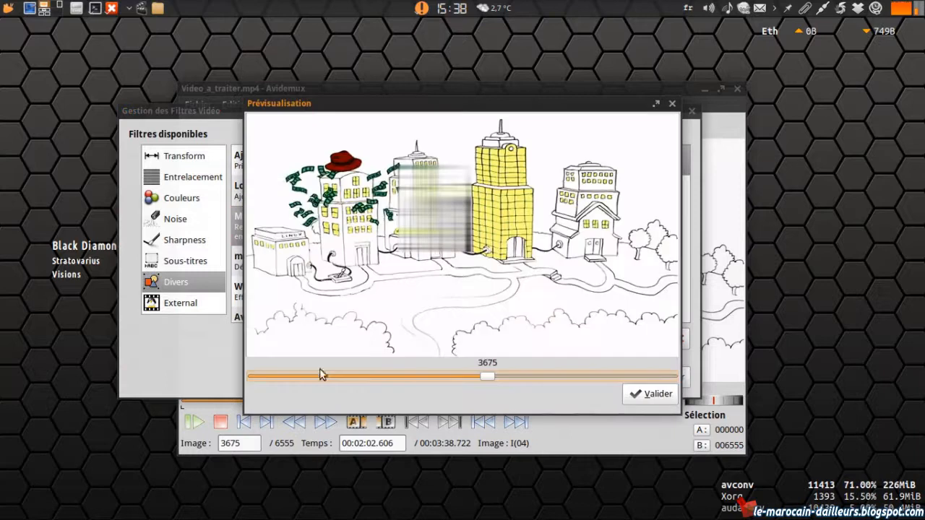
{"action": "left_click_drag", "start_coordinate": [486, 378], "coordinate": [663, 369]}
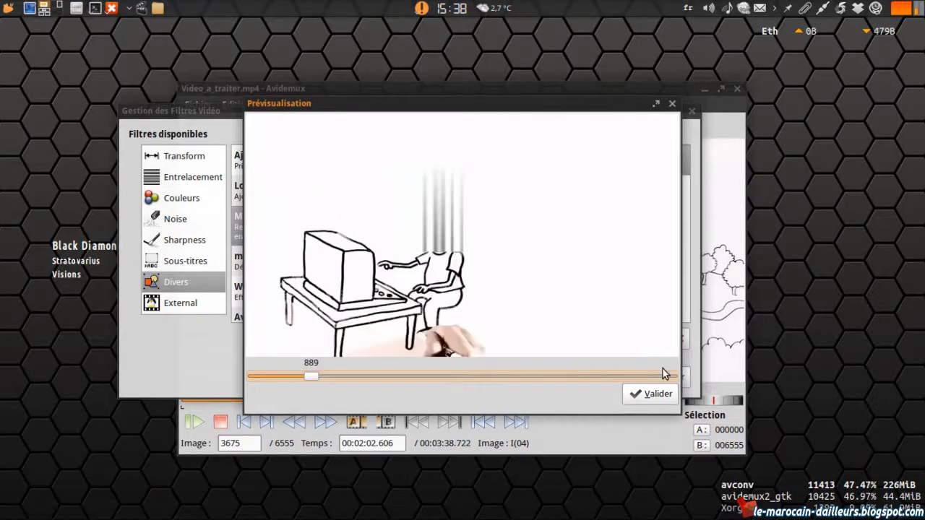
{"action": "left_click", "coordinate": [650, 393]}
{"action": "left_click", "coordinate": [265, 209]}
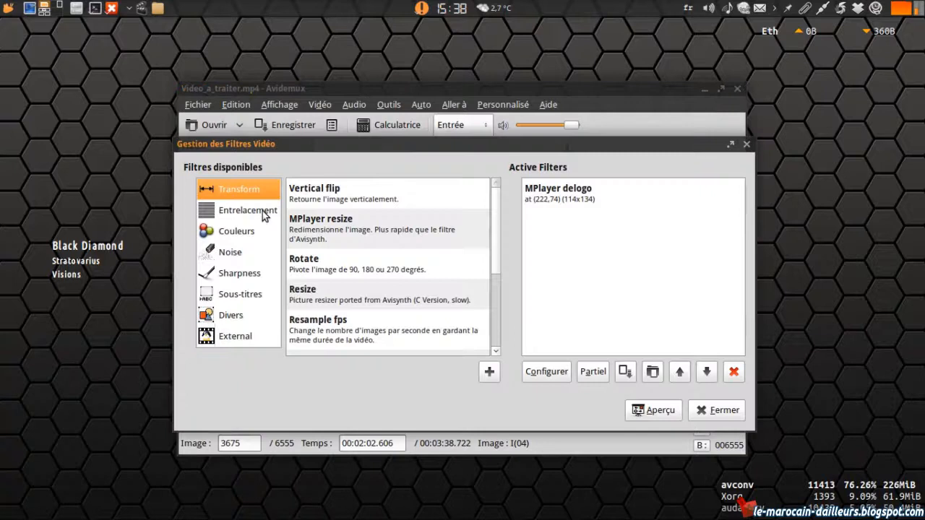
Inspect the start and end frame settings for applying MPlayer delogo partially, and close the filter manager
{"action": "left_click", "coordinate": [582, 199]}
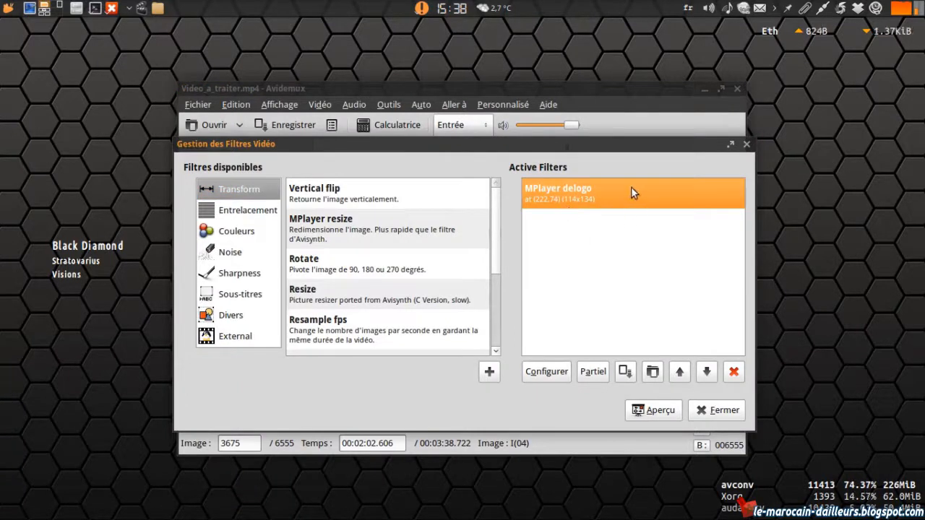
{"action": "left_click", "coordinate": [596, 371]}
{"action": "left_click_drag", "start_coordinate": [478, 261], "coordinate": [459, 232]}
{"action": "left_click", "coordinate": [489, 246]}
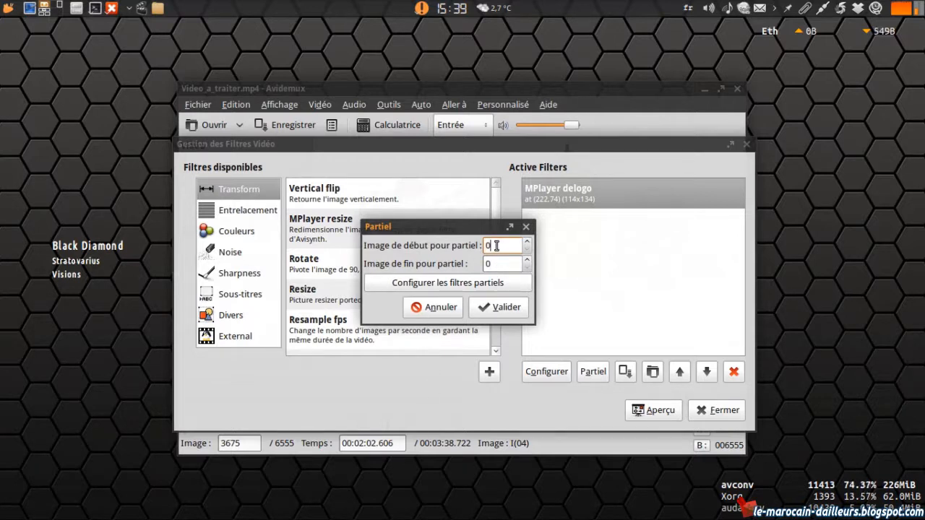
{"action": "left_click_drag", "start_coordinate": [497, 246], "coordinate": [473, 245]}
{"action": "left_click_drag", "start_coordinate": [498, 263], "coordinate": [470, 261]}
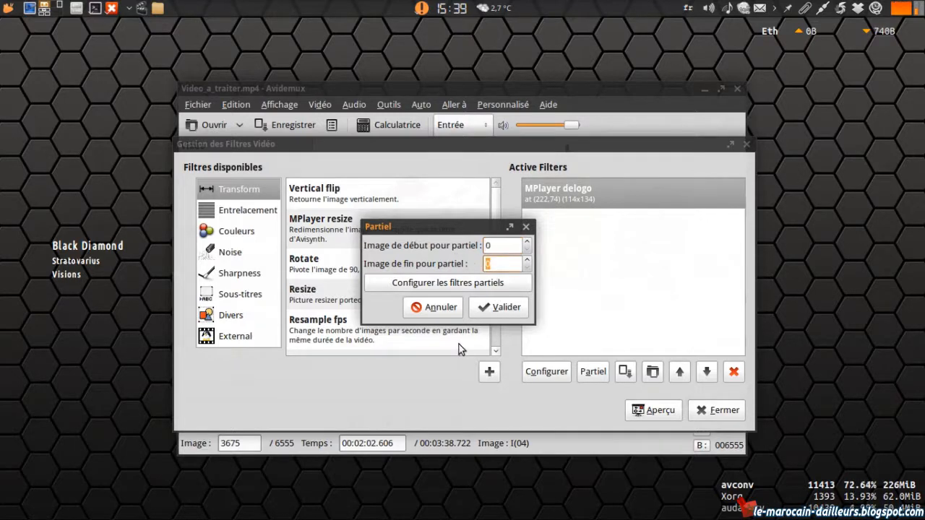
{"action": "left_click", "coordinate": [526, 227]}
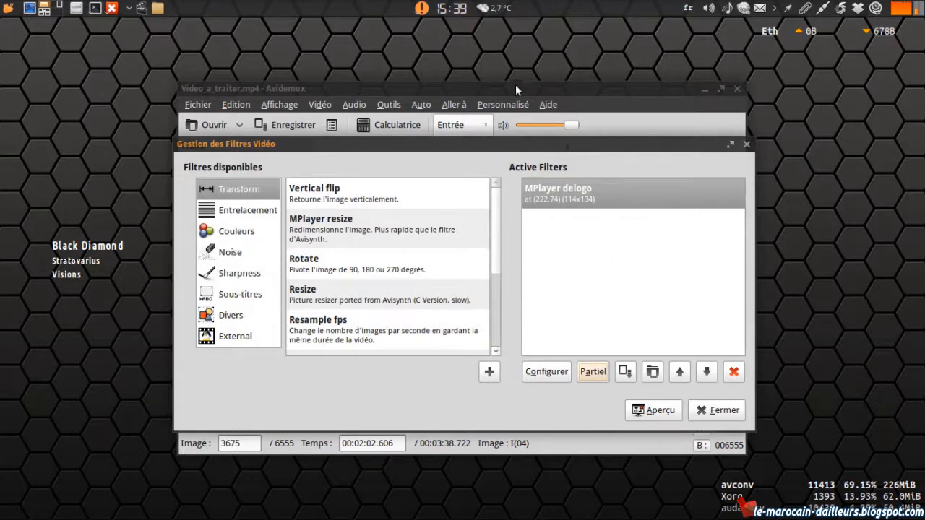
{"action": "left_click", "coordinate": [746, 145]}
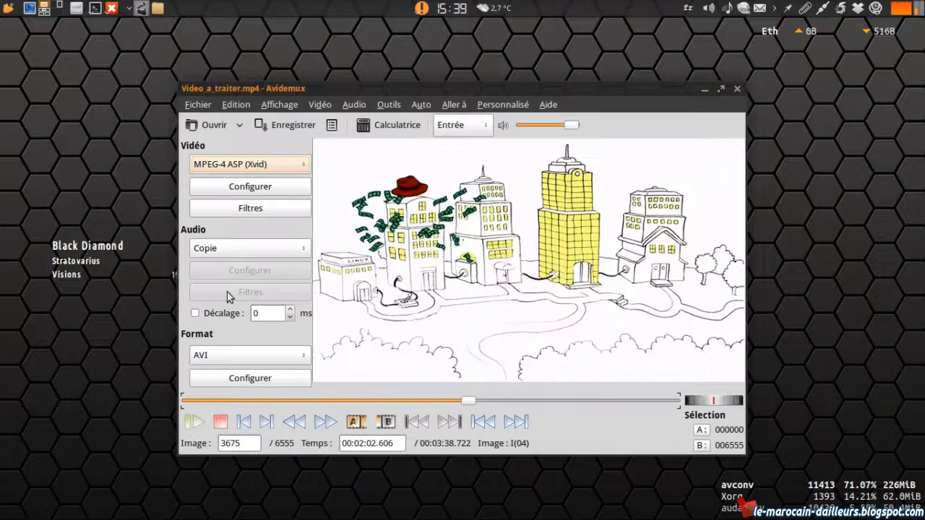
Move back through the video's keyframes to frame 802, where the character sits at the computer
{"action": "left_click", "coordinate": [297, 422]}
{"action": "left_click", "coordinate": [300, 424]}
{"action": "left_click", "coordinate": [300, 425]}
{"action": "left_click", "coordinate": [300, 425]}
{"action": "left_click_drag", "start_coordinate": [363, 402], "coordinate": [253, 407]}
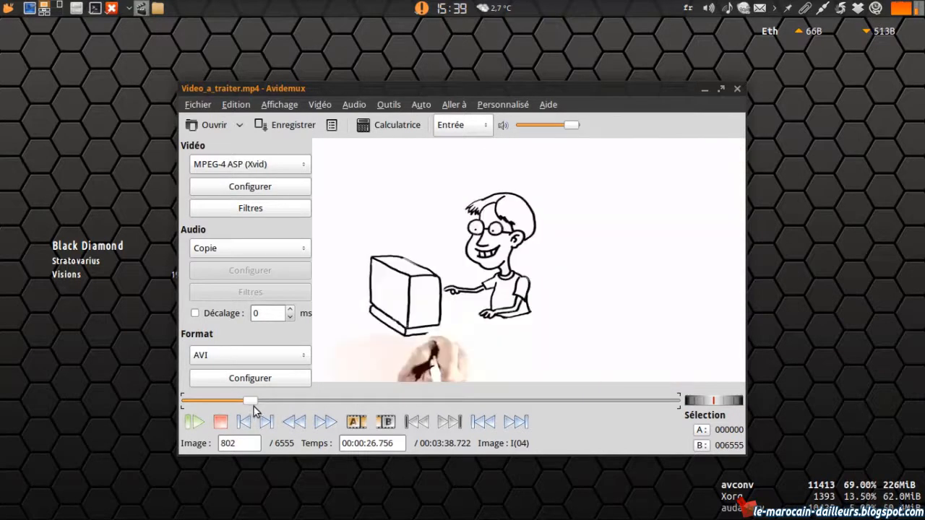
{"action": "left_click", "coordinate": [287, 425]}
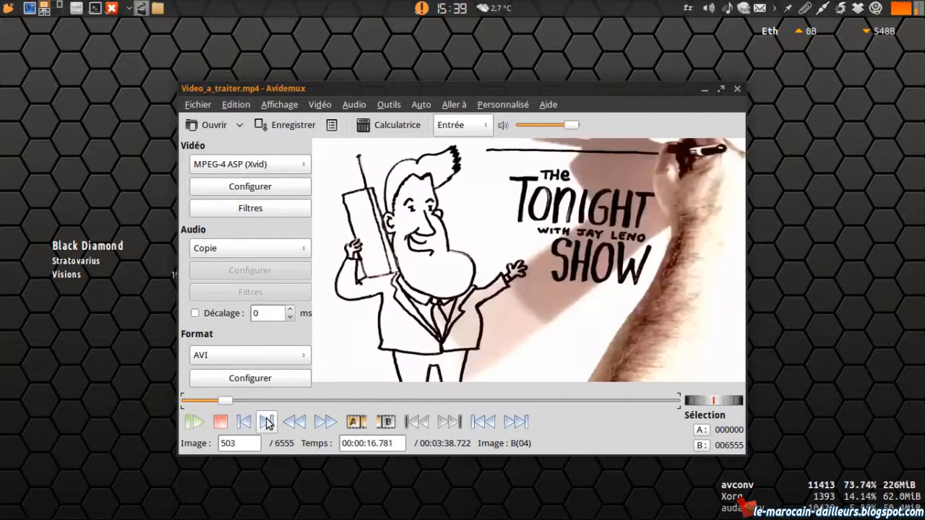
{"action": "left_click", "coordinate": [325, 422]}
Step backward frame by frame to frame 794 to examine the drawing of the character at the computer
{"action": "left_click", "coordinate": [237, 426]}
{"action": "left_click", "coordinate": [239, 427]}
{"action": "left_click", "coordinate": [241, 426]}
{"action": "left_click", "coordinate": [240, 426]}
{"action": "left_click", "coordinate": [241, 426]}
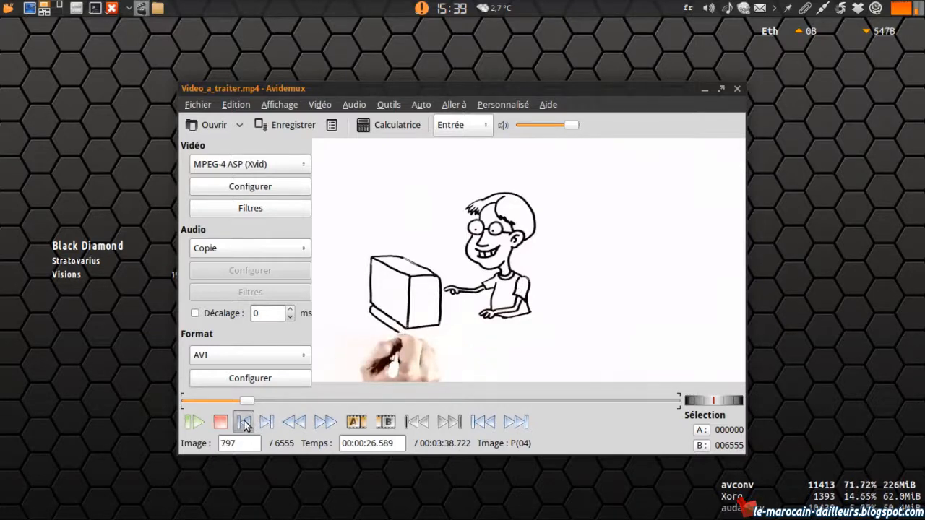
{"action": "left_click", "coordinate": [246, 426]}
{"action": "left_click", "coordinate": [245, 425]}
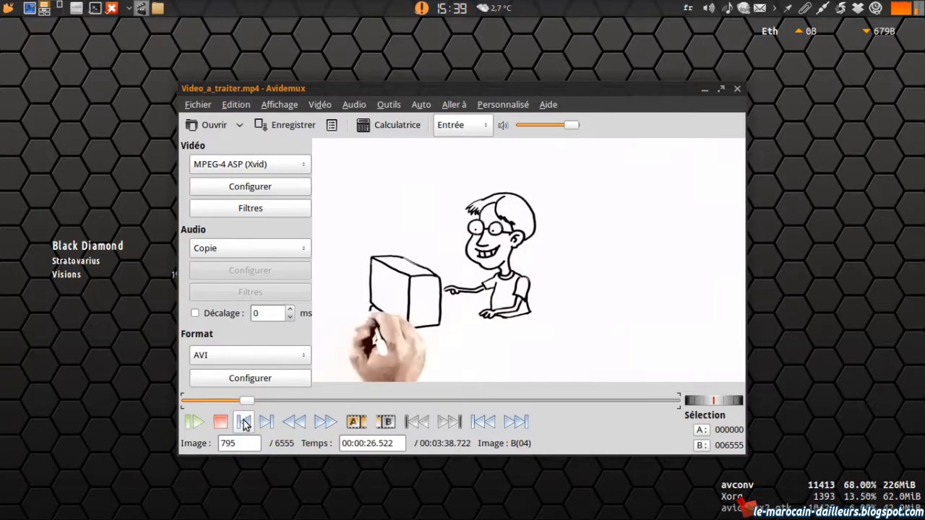
{"action": "left_click", "coordinate": [246, 425]}
{"action": "left_click", "coordinate": [267, 425]}
{"action": "left_click", "coordinate": [246, 425]}
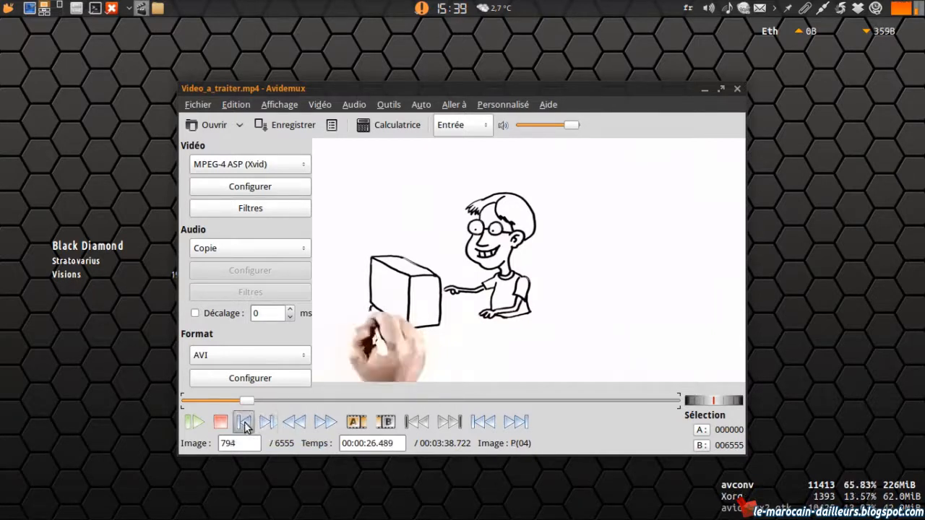
Step back and forth between neighbouring frames around 794, ending on frame 793, to compare the character's position
{"action": "left_click", "coordinate": [266, 425]}
{"action": "left_click", "coordinate": [245, 425]}
{"action": "left_click", "coordinate": [266, 425]}
{"action": "left_click", "coordinate": [245, 425]}
Go to frame 622 and advance frame by frame to frame 630 to examine where the character's face starts being drawn
{"action": "left_click_drag", "start_coordinate": [246, 444], "coordinate": [175, 444]}
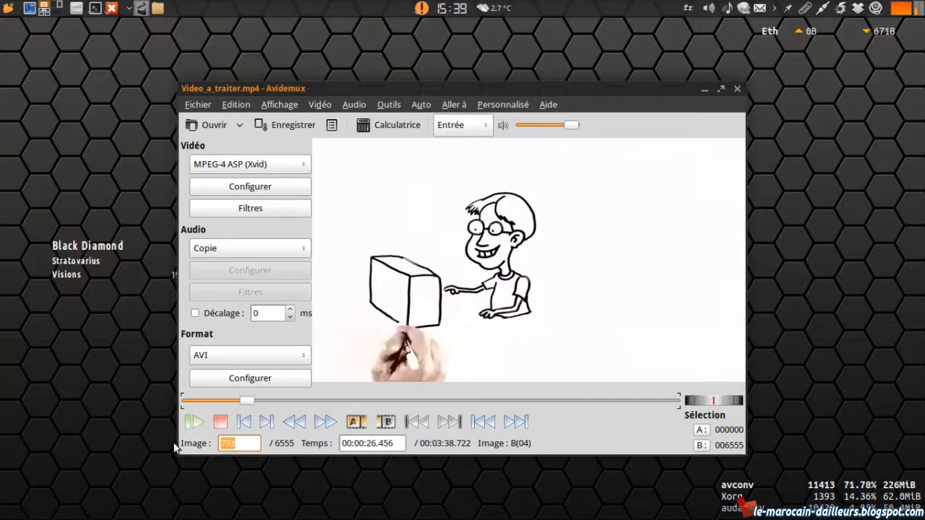
{"action": "type", "text": "622"}
{"action": "key", "text": "Return"}
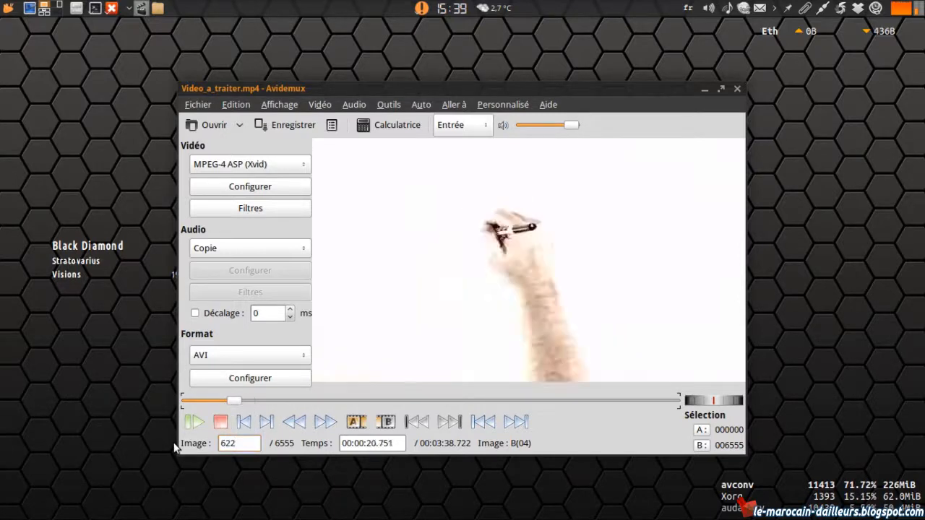
{"action": "left_click", "coordinate": [266, 422]}
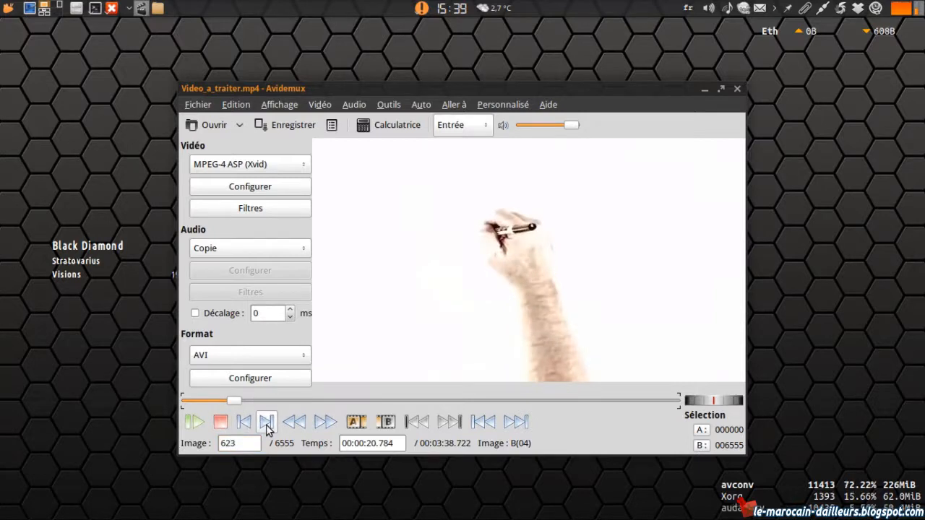
{"action": "left_click", "coordinate": [266, 423]}
{"action": "left_click", "coordinate": [265, 422]}
{"action": "left_click", "coordinate": [266, 422]}
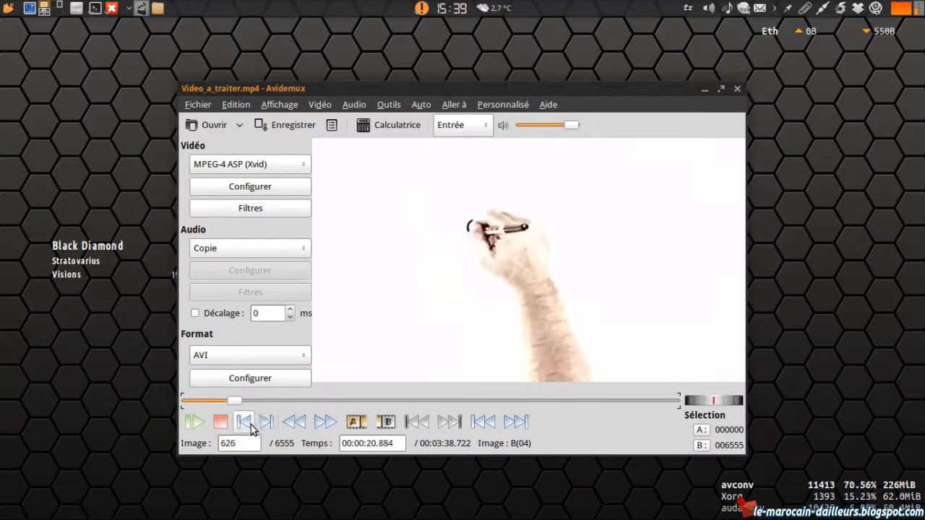
{"action": "left_click", "coordinate": [266, 422]}
{"action": "left_click", "coordinate": [266, 423]}
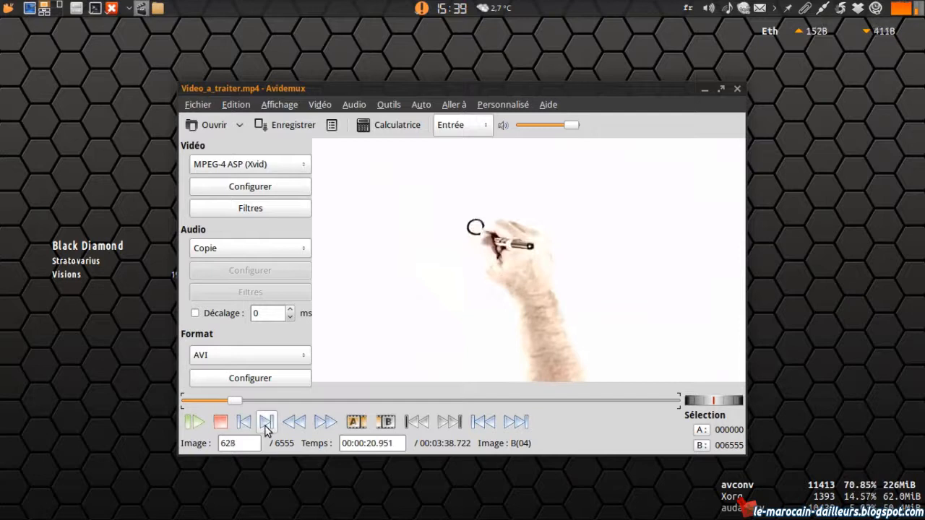
{"action": "left_click", "coordinate": [266, 423]}
{"action": "left_click", "coordinate": [266, 423]}
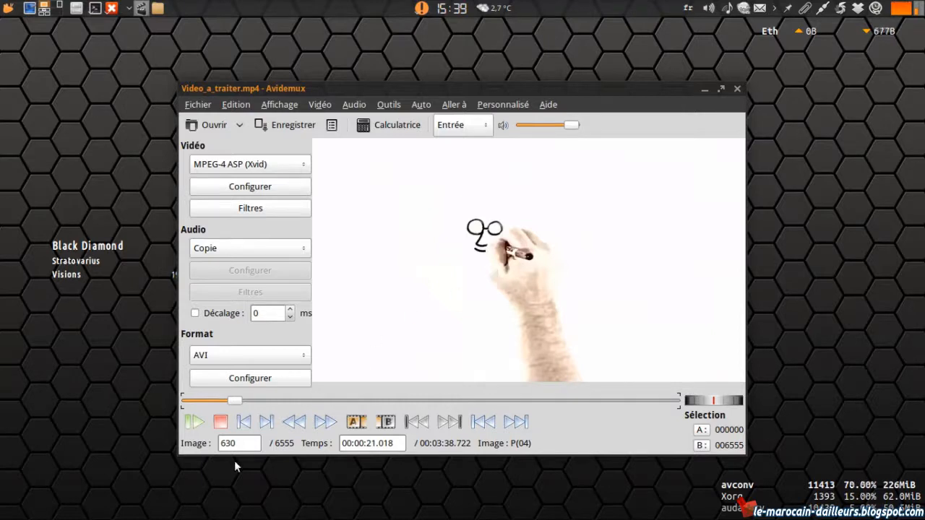
Go to frame 1005 and compare it with frame 1006 to check where the character's head moves
{"action": "left_click", "coordinate": [243, 441]}
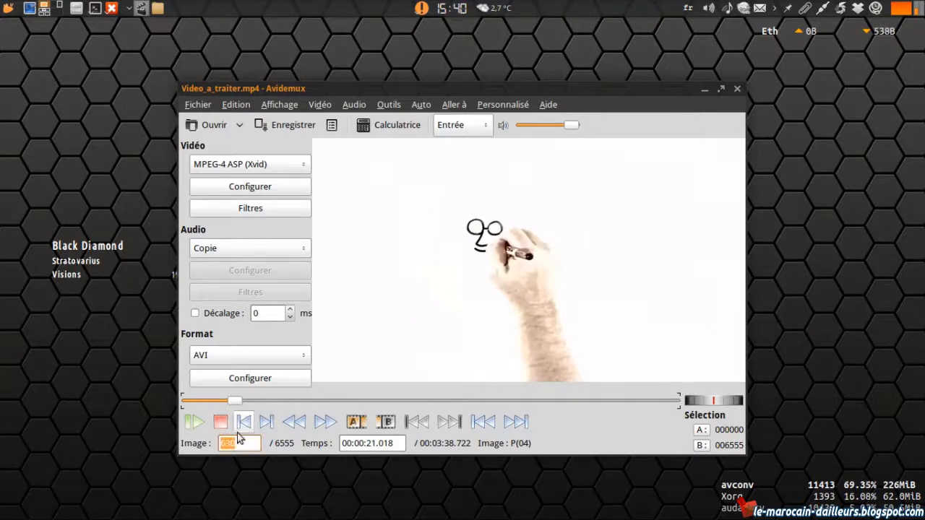
{"action": "double_click", "coordinate": [245, 446]}
{"action": "type", "text": "1005"}
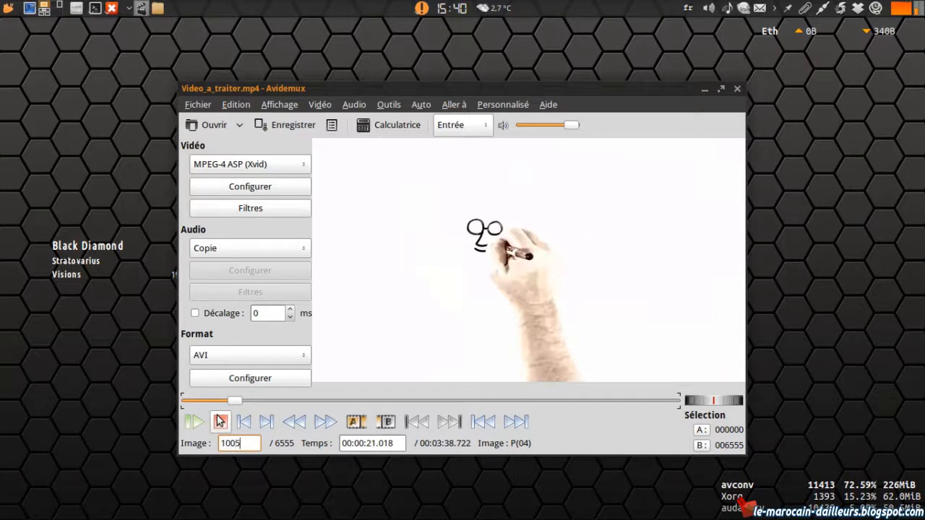
{"action": "key", "text": "Return"}
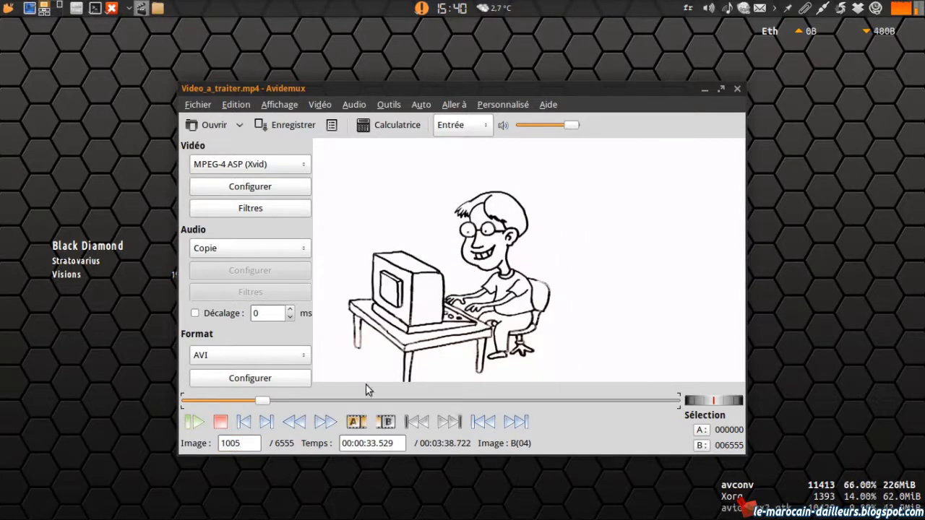
{"action": "left_click", "coordinate": [267, 423]}
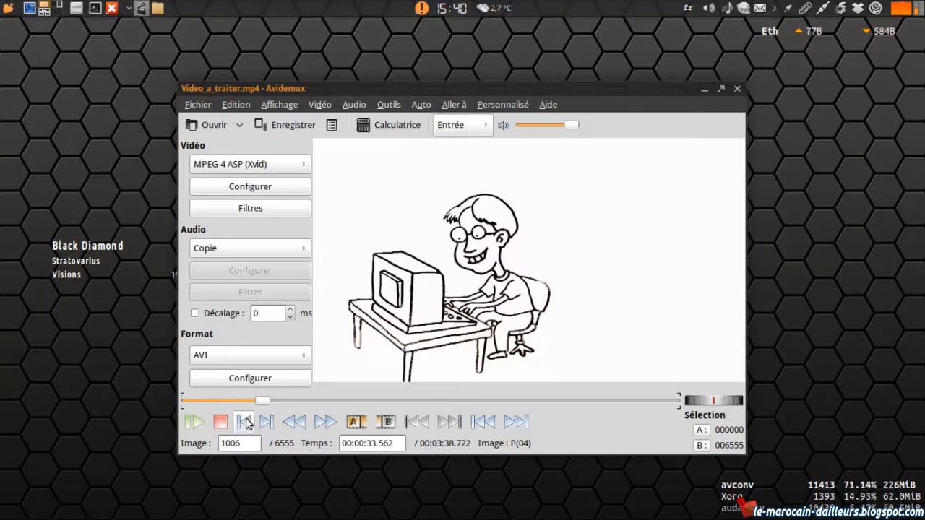
{"action": "left_click", "coordinate": [246, 422]}
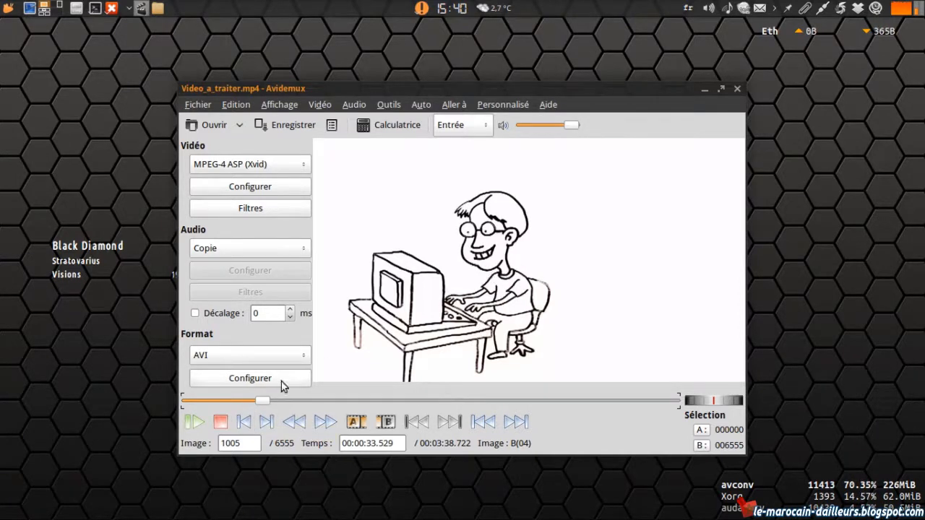
Apply the active MPlayer delogo filter partially, from start frame 630 to end frame 1005
{"action": "left_click", "coordinate": [268, 206]}
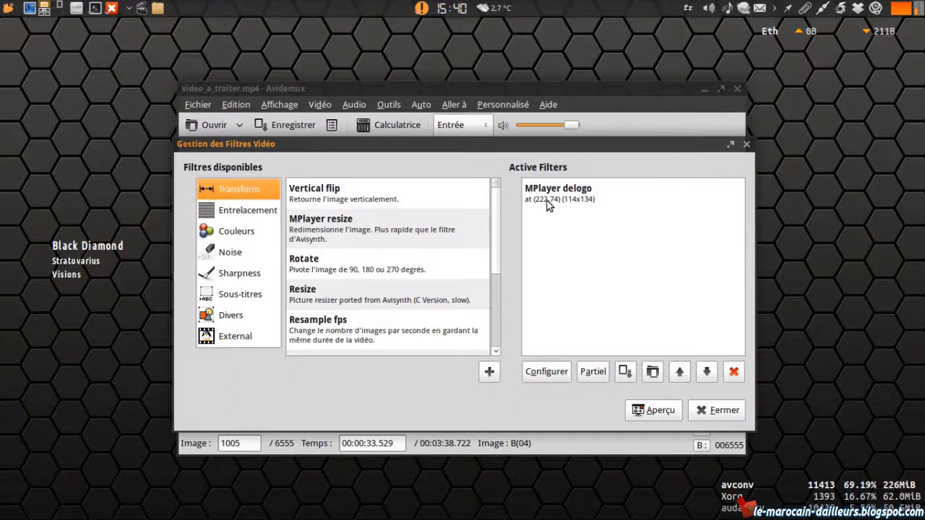
{"action": "left_click_drag", "start_coordinate": [513, 152], "coordinate": [498, 146]}
{"action": "left_click", "coordinate": [540, 188]}
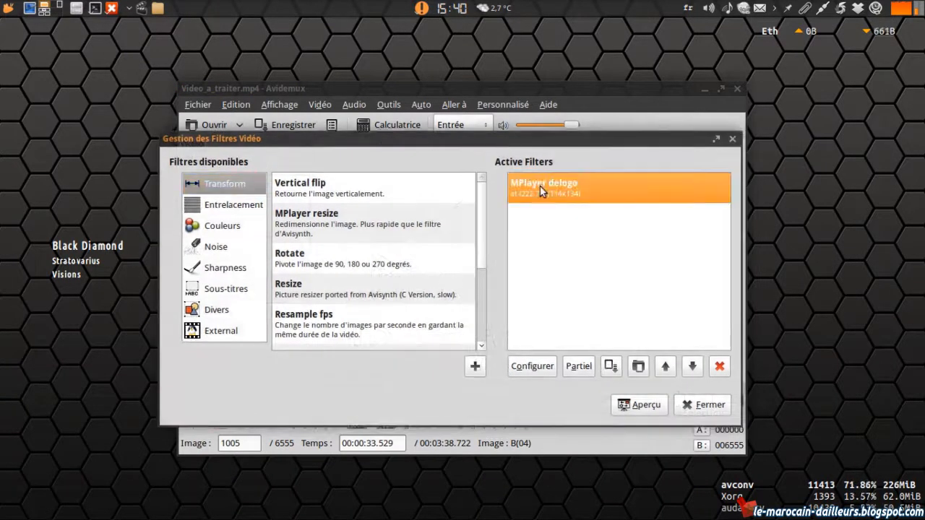
{"action": "left_click", "coordinate": [578, 367]}
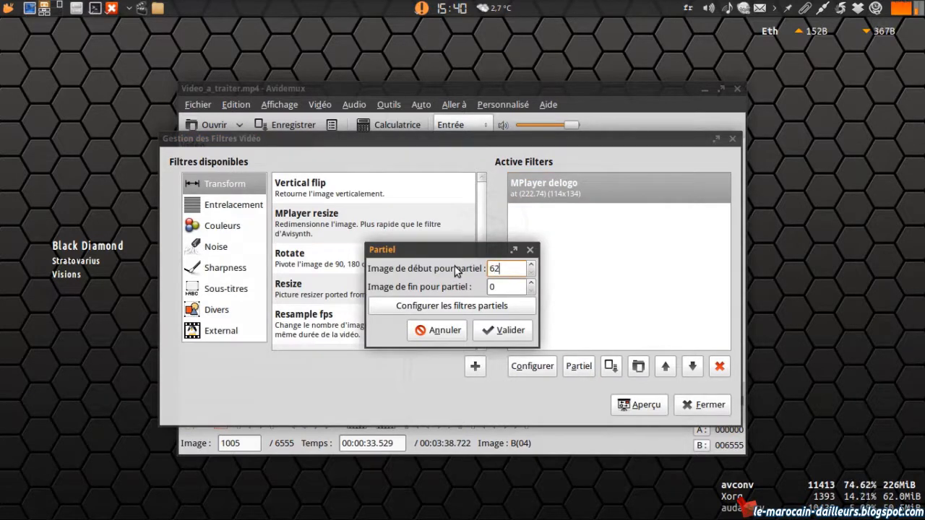
{"action": "type", "text": "0"}
{"action": "key", "text": "Tab"}
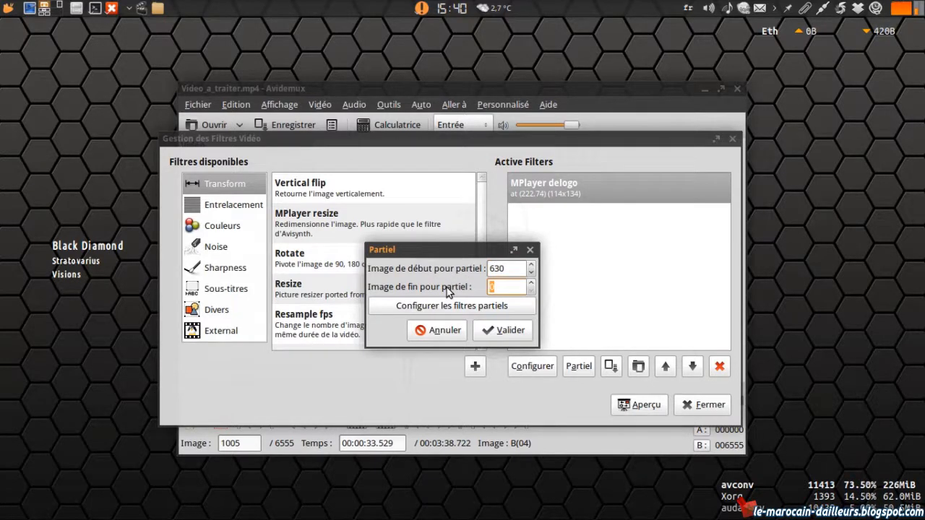
{"action": "type", "text": "1005"}
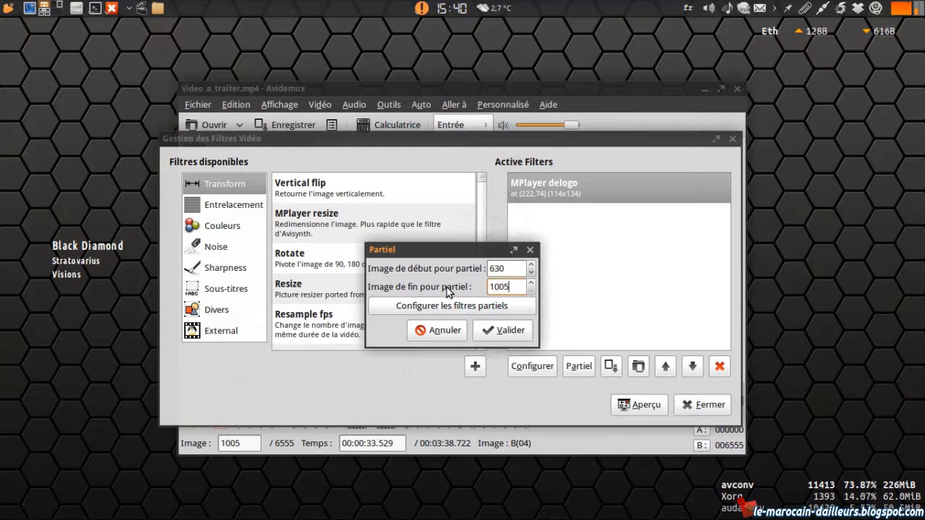
{"action": "left_click", "coordinate": [507, 331]}
Preview the partial filter on frames within and beyond its range, and close the preview
{"action": "left_click", "coordinate": [626, 406]}
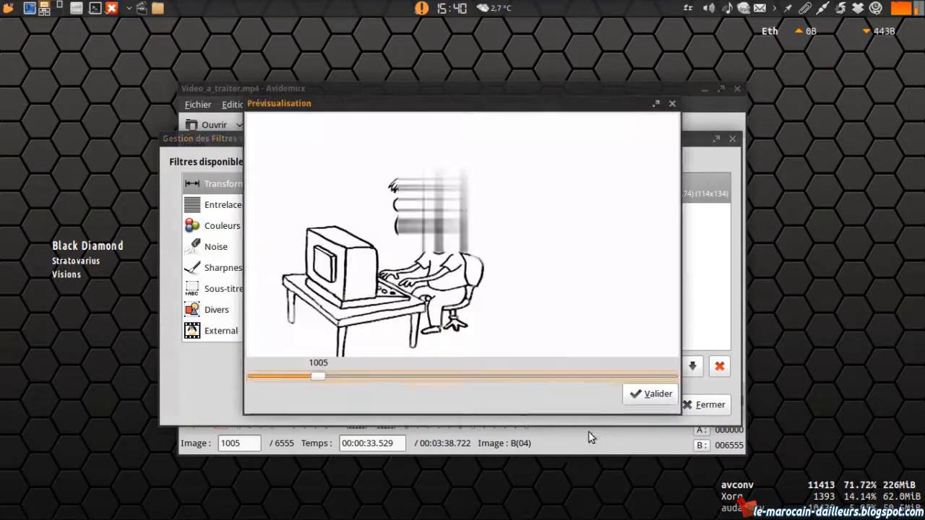
{"action": "mouse_move", "coordinate": [316, 375]}
{"action": "left_mouse_down"}
{"action": "mouse_move", "coordinate": [287, 379]}
{"action": "mouse_move", "coordinate": [312, 379]}
{"action": "left_mouse_up"}
{"action": "left_click_drag", "start_coordinate": [449, 383], "coordinate": [496, 375]}
{"action": "mouse_move", "coordinate": [421, 380]}
{"action": "left_mouse_down"}
{"action": "mouse_move", "coordinate": [268, 383]}
{"action": "mouse_move", "coordinate": [328, 376]}
{"action": "left_mouse_up"}
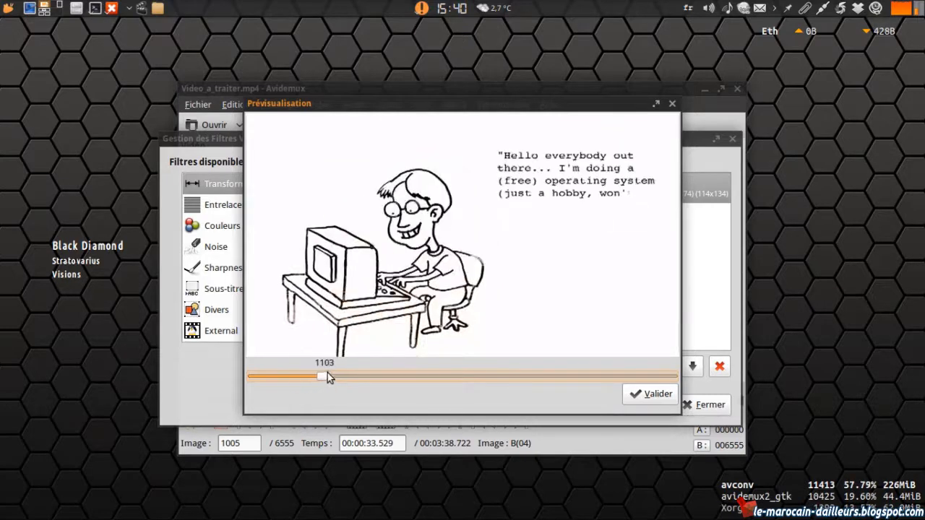
{"action": "left_click", "coordinate": [640, 394]}
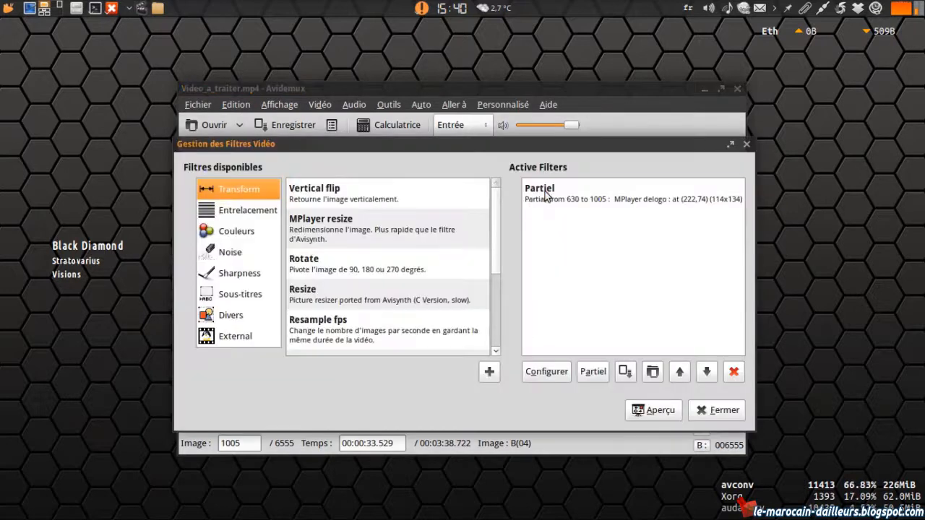
{"action": "left_click", "coordinate": [544, 190]}
{"action": "left_click_drag", "start_coordinate": [411, 147], "coordinate": [695, 301]}
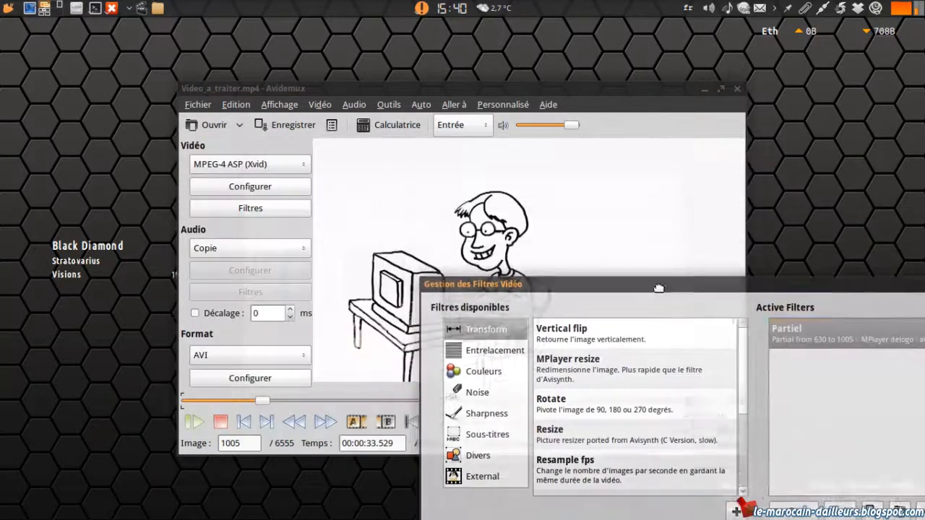
{"action": "left_click_drag", "start_coordinate": [563, 291], "coordinate": [304, 139]}
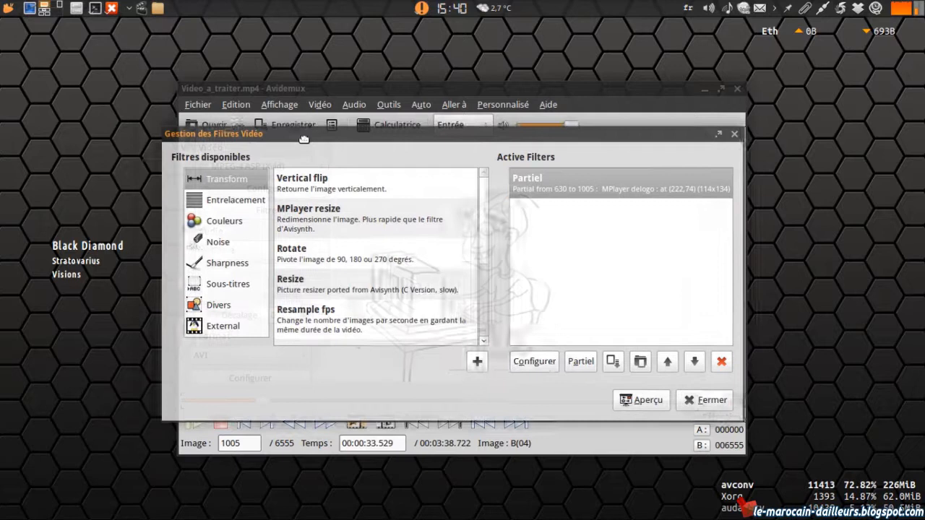
{"action": "left_click", "coordinate": [320, 223]}
Add a second MPlayer delogo filter from the miscellaneous filters and set its area to width 114 and height 134
{"action": "left_click", "coordinate": [220, 306]}
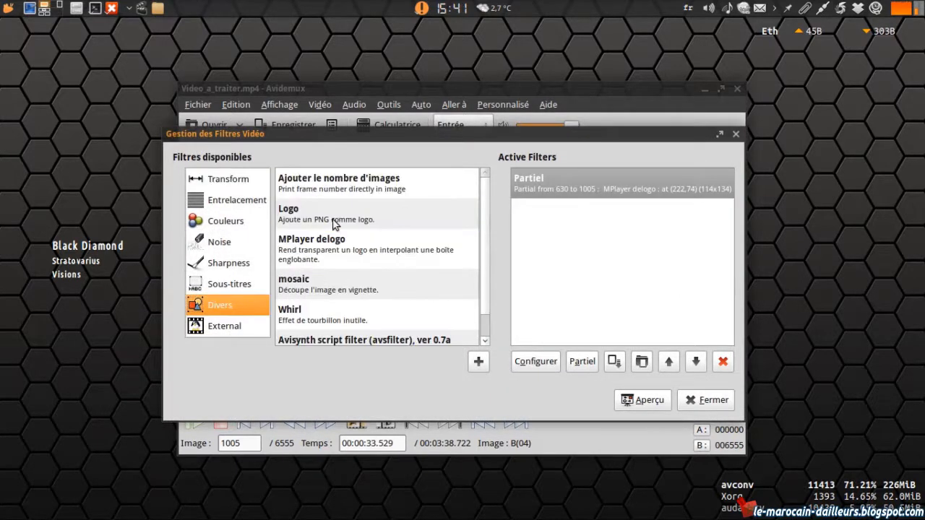
{"action": "left_click", "coordinate": [326, 243]}
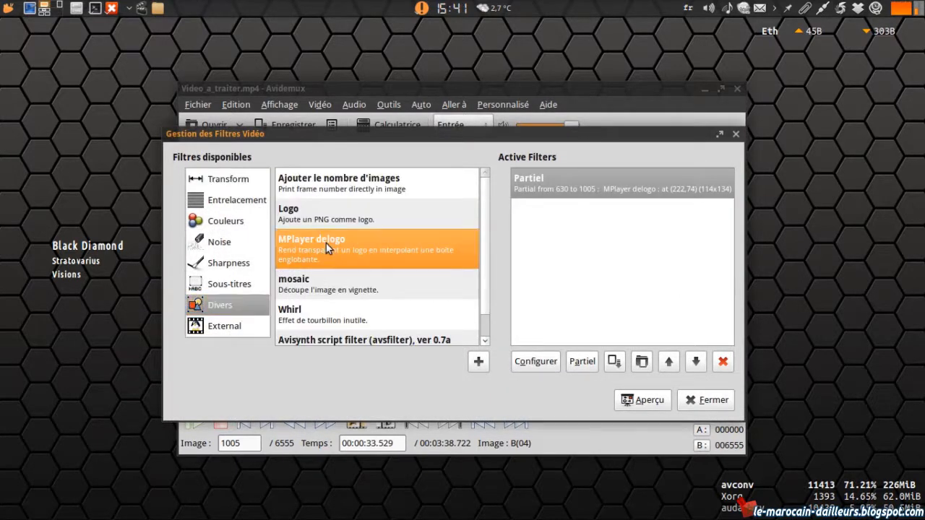
{"action": "left_click", "coordinate": [478, 361]}
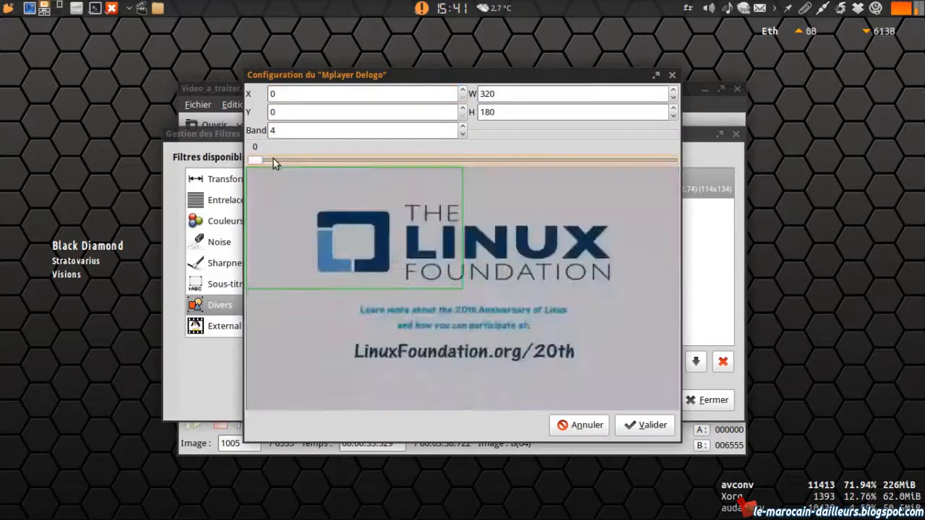
{"action": "left_click", "coordinate": [273, 161]}
{"action": "double_click", "coordinate": [510, 99]}
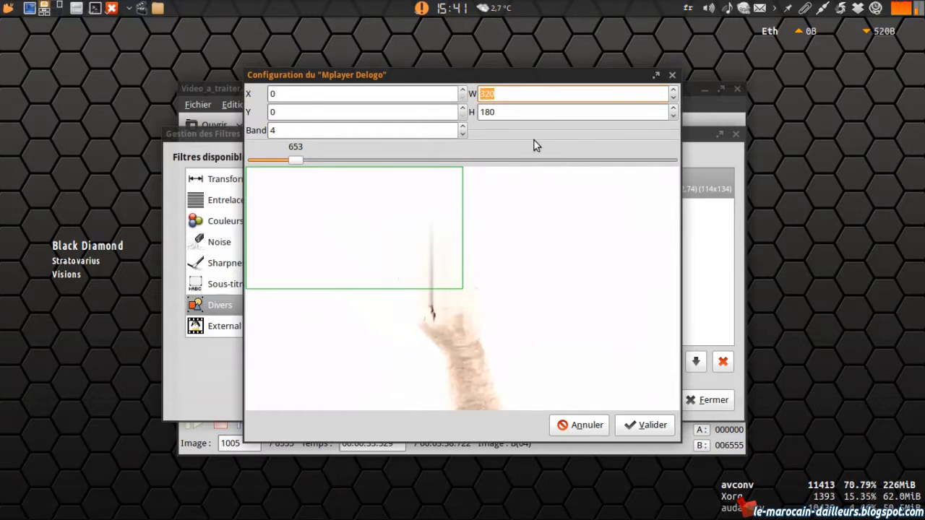
{"action": "type", "text": "114"}
{"action": "key", "text": "Tab"}
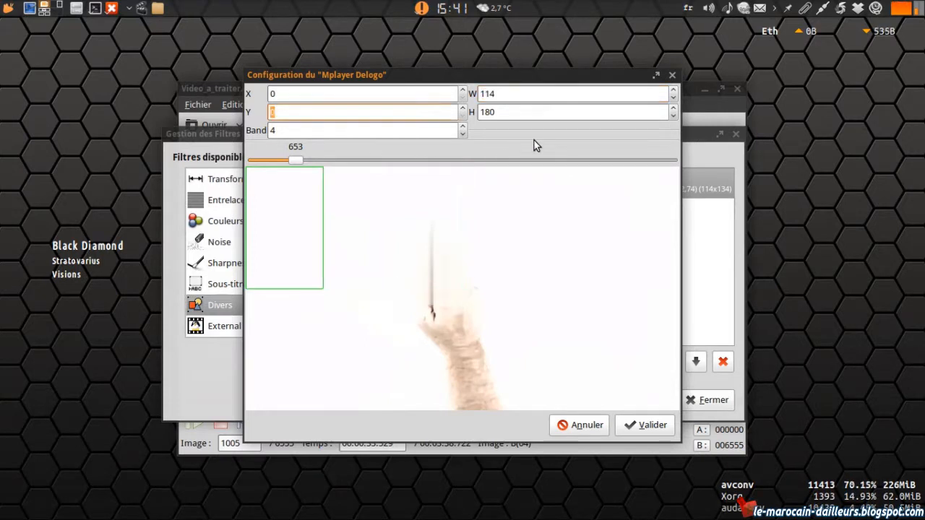
{"action": "double_click", "coordinate": [535, 113]}
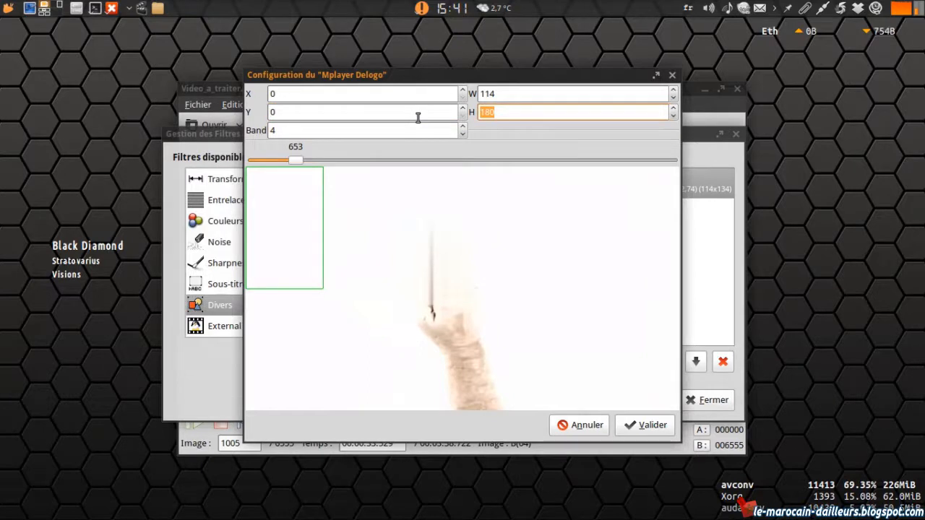
{"action": "type", "text": "134"}
{"action": "left_click", "coordinate": [325, 119]}
Show frame 1135 in the delogo configuration and set the area's X position to 192 to align it with the character's head
{"action": "left_click", "coordinate": [311, 163]}
{"action": "left_click_drag", "start_coordinate": [311, 163], "coordinate": [330, 166]}
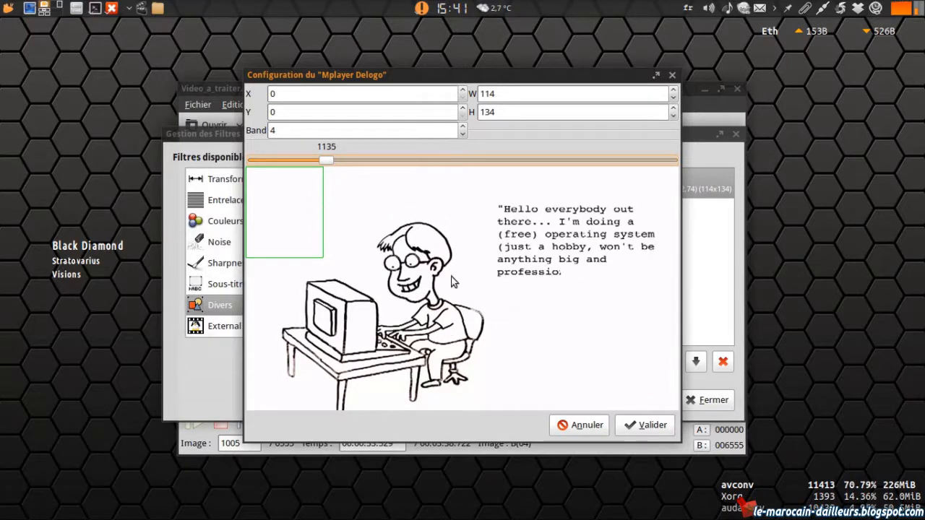
{"action": "double_click", "coordinate": [291, 93]}
{"action": "type", "text": "100"}
{"action": "key", "text": "BackSpace"}
{"action": "key", "text": "BackSpace"}
{"action": "key", "text": "BackSpace"}
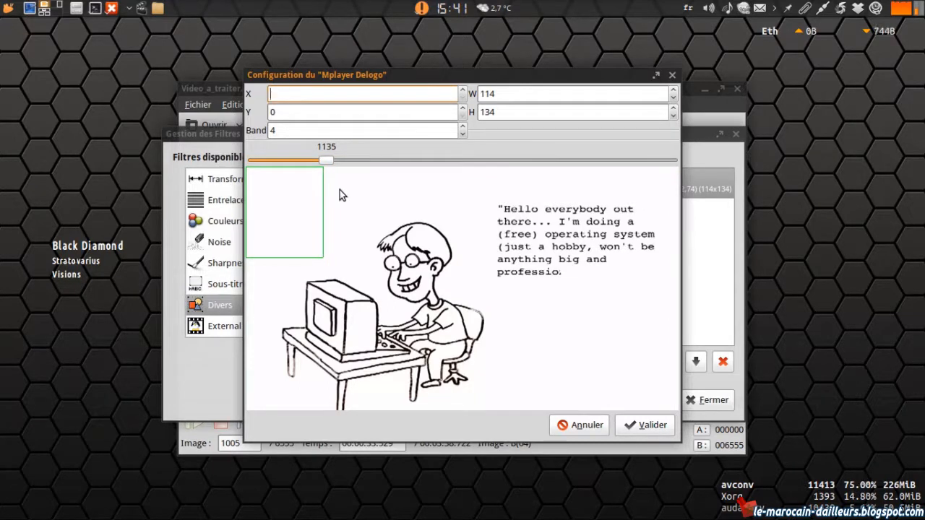
{"action": "type", "text": "192"}
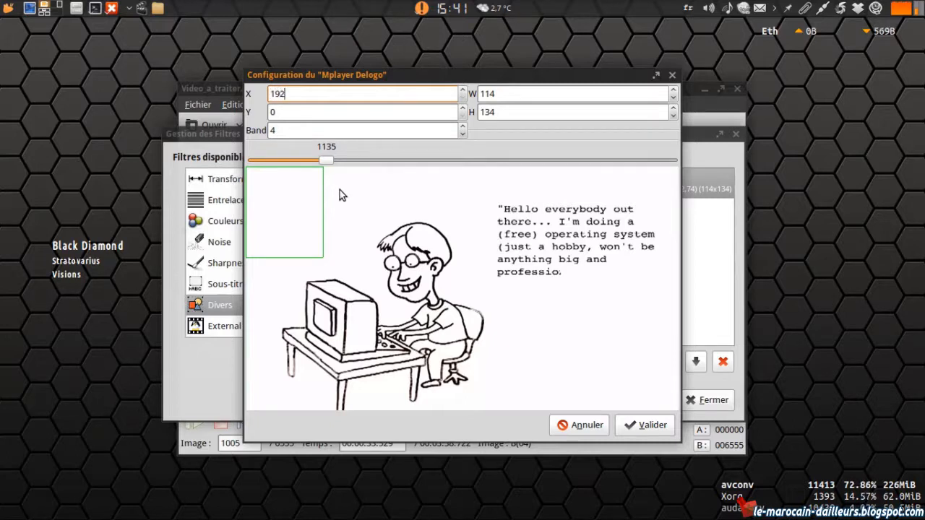
{"action": "key", "text": "Tab"}
{"action": "key", "text": "Tab"}
{"action": "key", "text": "Tab"}
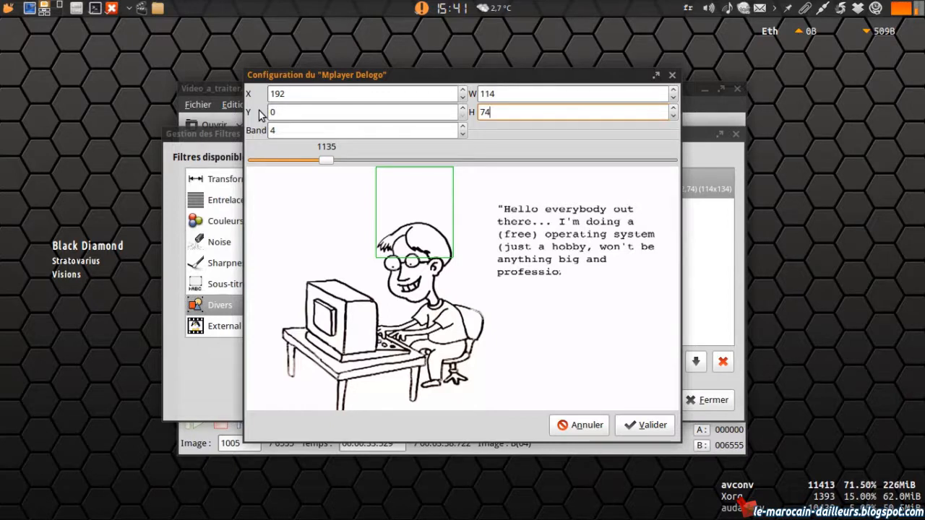
Set the delogo area's Y position to 74 and its height to 134, and confirm the filter configuration
{"action": "double_click", "coordinate": [324, 112]}
{"action": "type", "text": "74"}
{"action": "key", "text": "Tab"}
{"action": "type", "text": "134"}
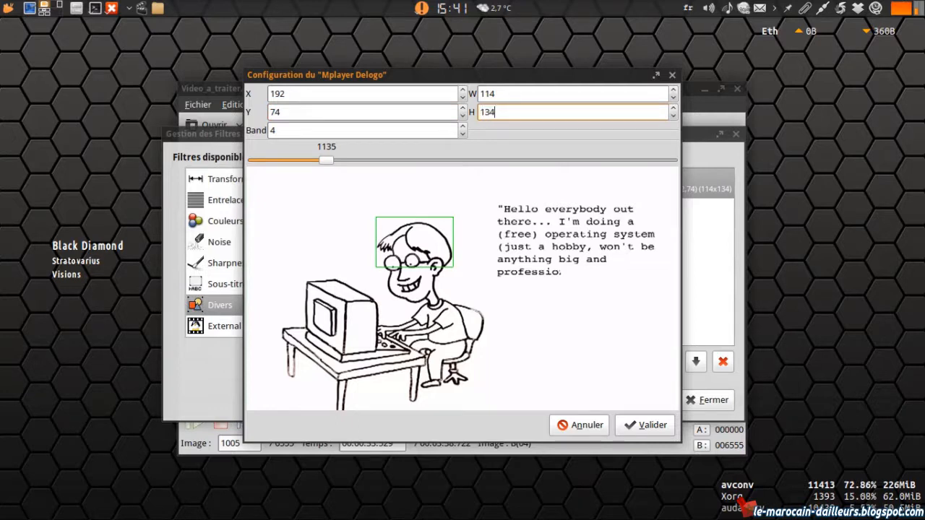
{"action": "left_click", "coordinate": [344, 113]}
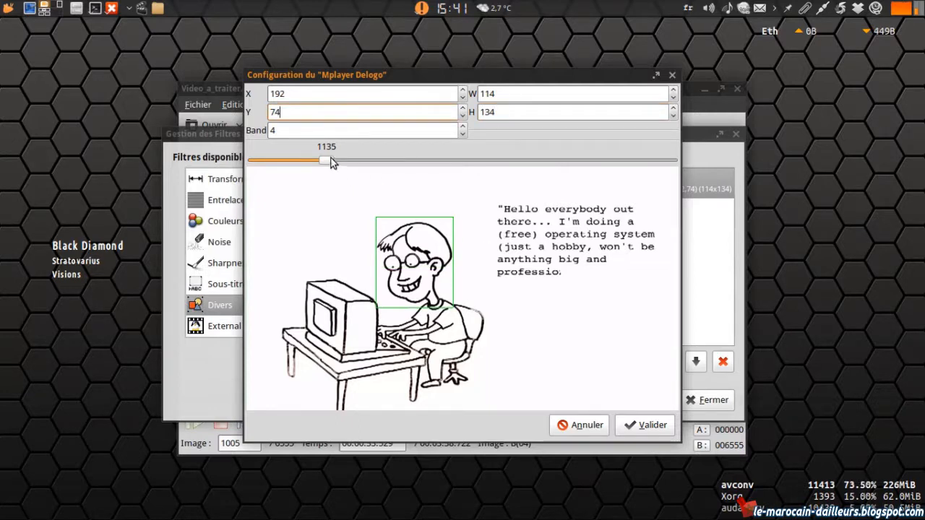
{"action": "left_click", "coordinate": [645, 425]}
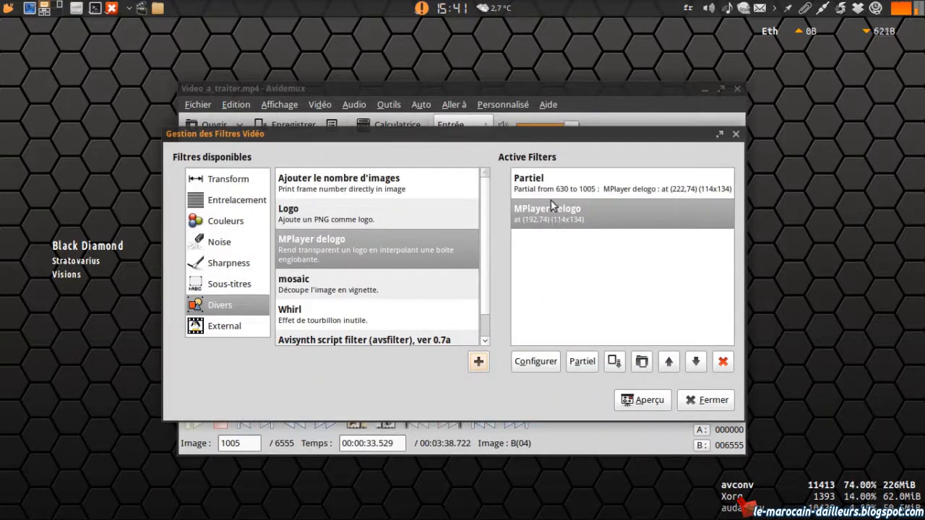
Apply the second MPlayer delogo filter partially, from frame 1006 to frame 1251
{"action": "left_click", "coordinate": [549, 221]}
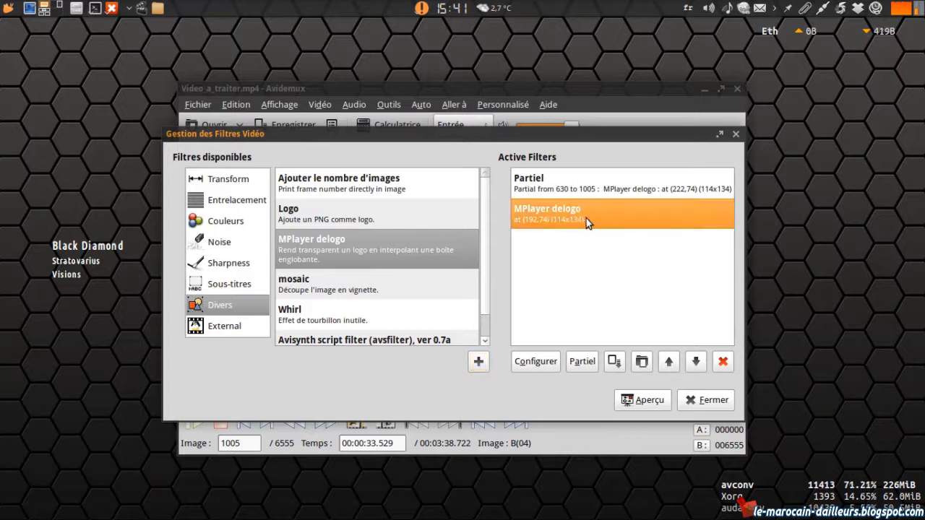
{"action": "left_click", "coordinate": [582, 361]}
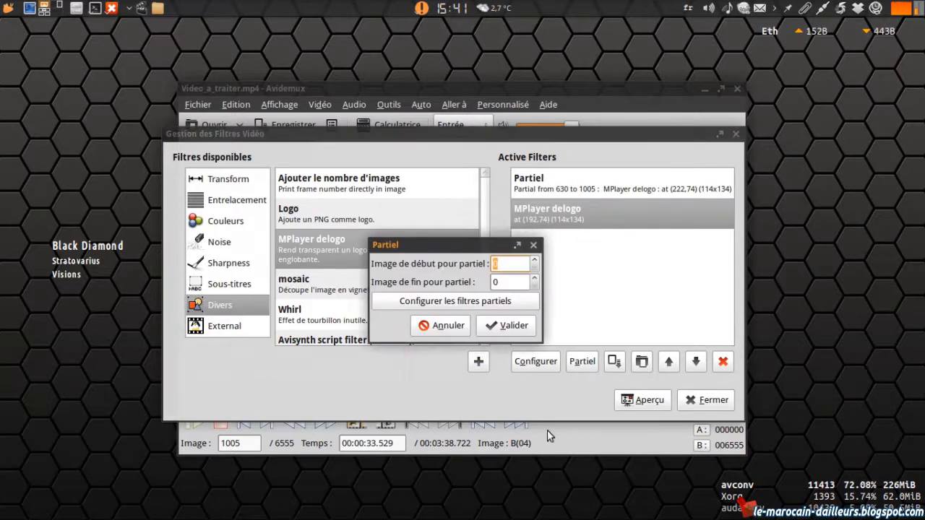
{"action": "left_click", "coordinate": [495, 263]}
{"action": "left_click_drag", "start_coordinate": [473, 242], "coordinate": [381, 237]}
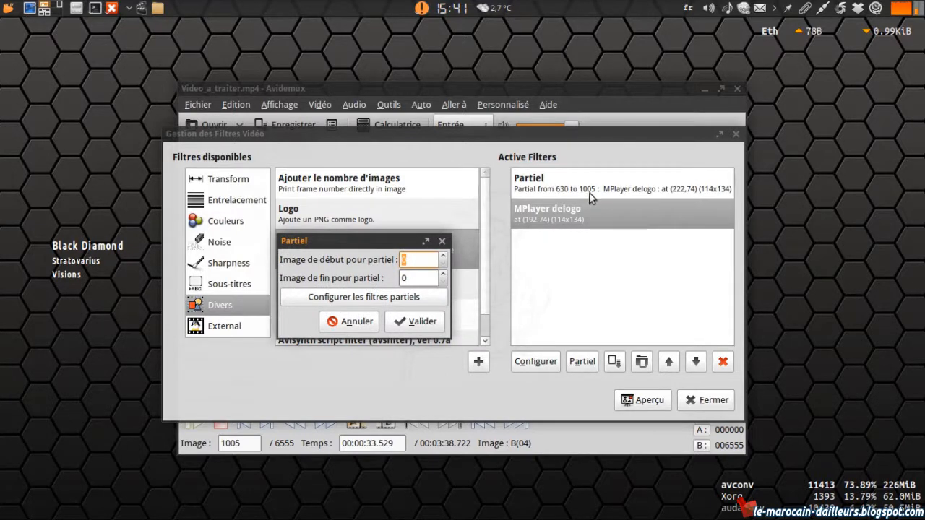
{"action": "type", "text": "1006"}
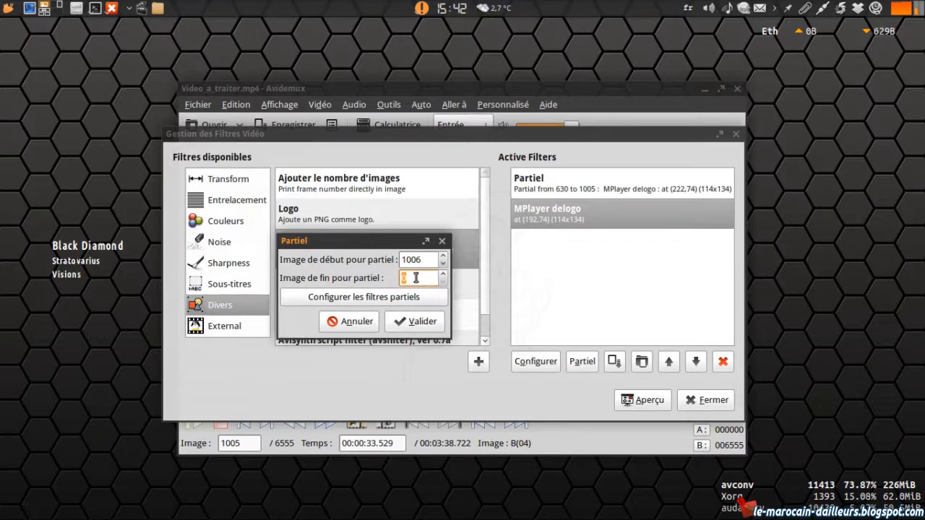
{"action": "type", "text": "1251"}
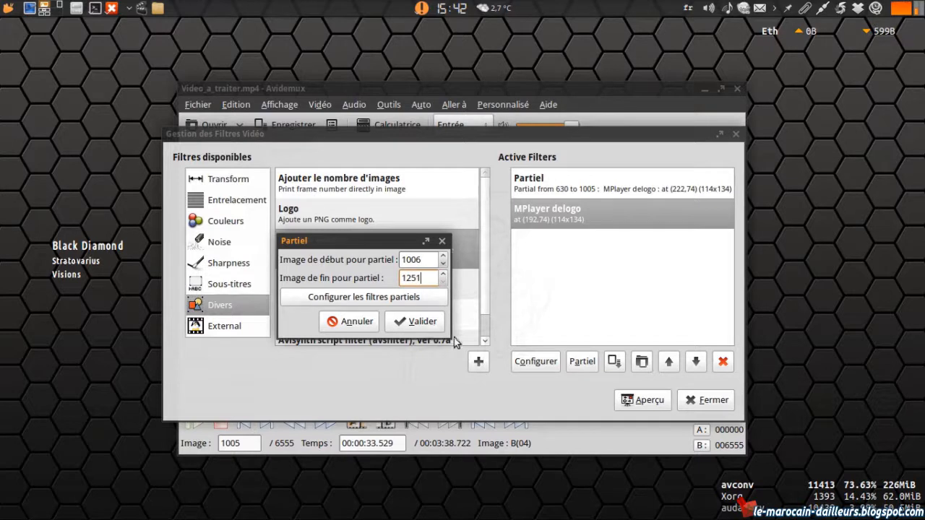
{"action": "left_click", "coordinate": [413, 324]}
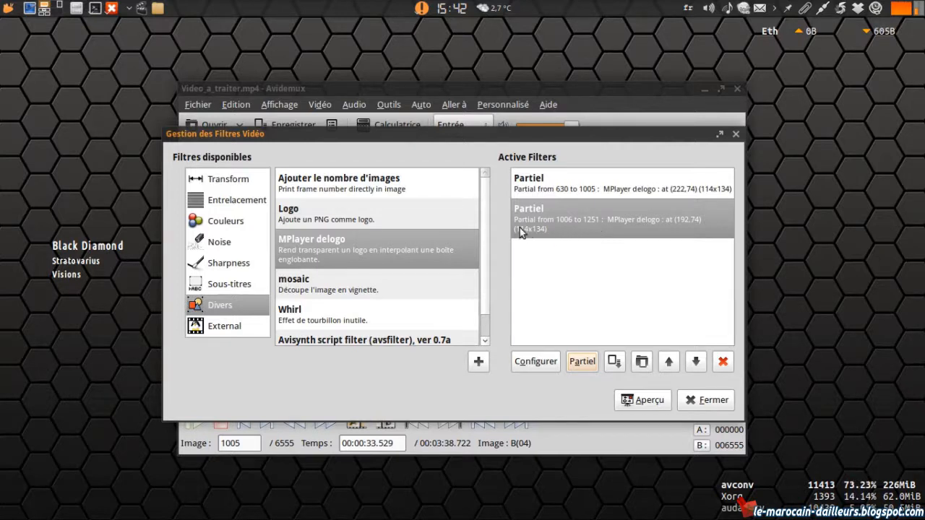
Preview the second partial delogo filter on frames around 1007 and 1060 and further on, and close the preview and filter manager
{"action": "left_click_drag", "start_coordinate": [537, 131], "coordinate": [491, 450]}
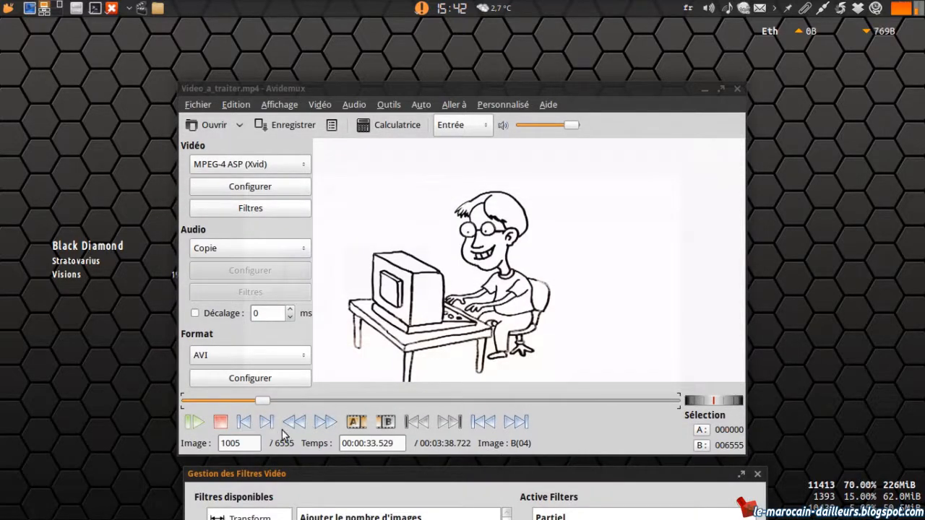
{"action": "left_click_drag", "start_coordinate": [486, 479], "coordinate": [474, 157]}
{"action": "left_click", "coordinate": [653, 418]}
{"action": "left_click_drag", "start_coordinate": [318, 376], "coordinate": [322, 377]}
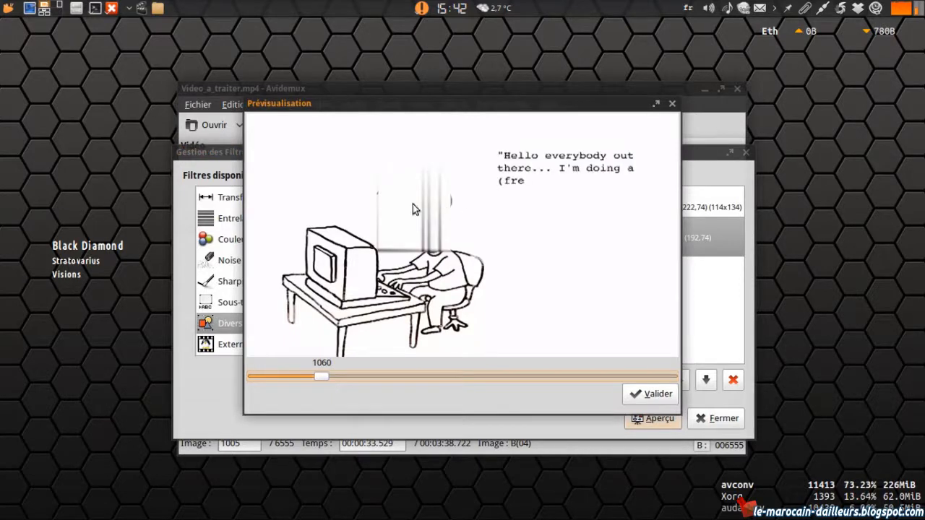
{"action": "left_click_drag", "start_coordinate": [323, 376], "coordinate": [319, 375]}
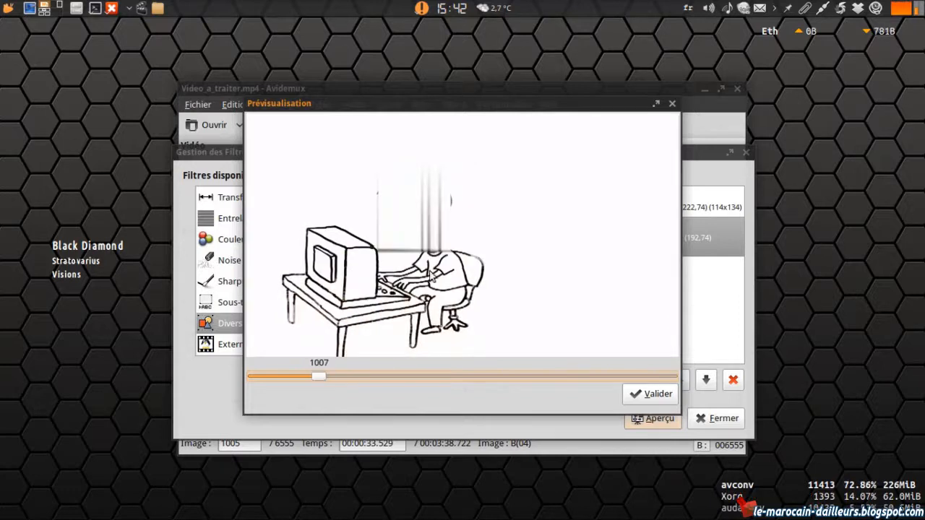
{"action": "left_click_drag", "start_coordinate": [325, 380], "coordinate": [352, 381]}
{"action": "left_click", "coordinate": [651, 393]}
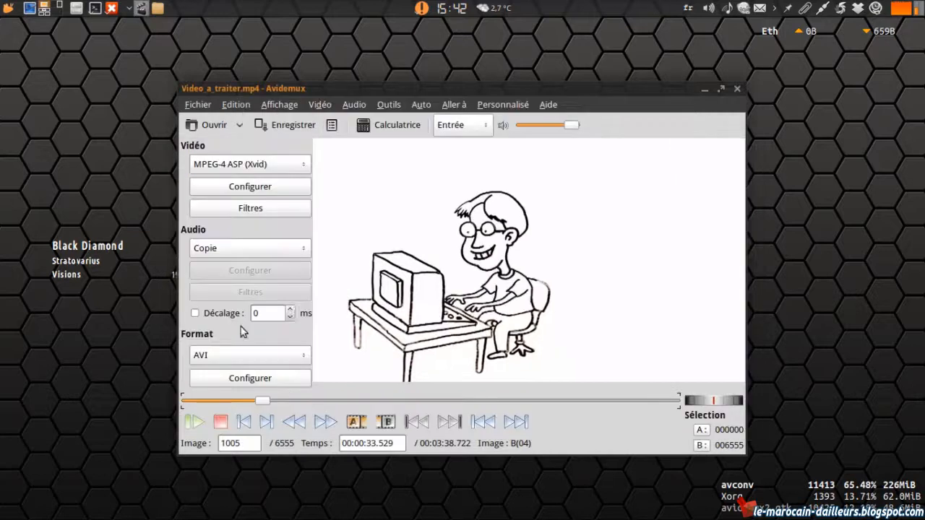
Reopen the video filter manager and add the Contrast filter from the colour filters
{"action": "left_click", "coordinate": [257, 208]}
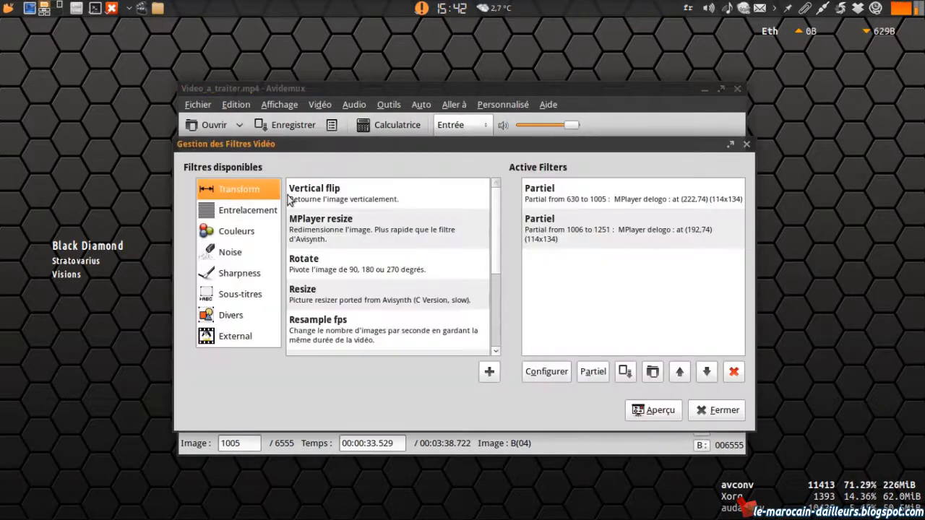
{"action": "left_click", "coordinate": [243, 341]}
{"action": "left_click", "coordinate": [240, 318]}
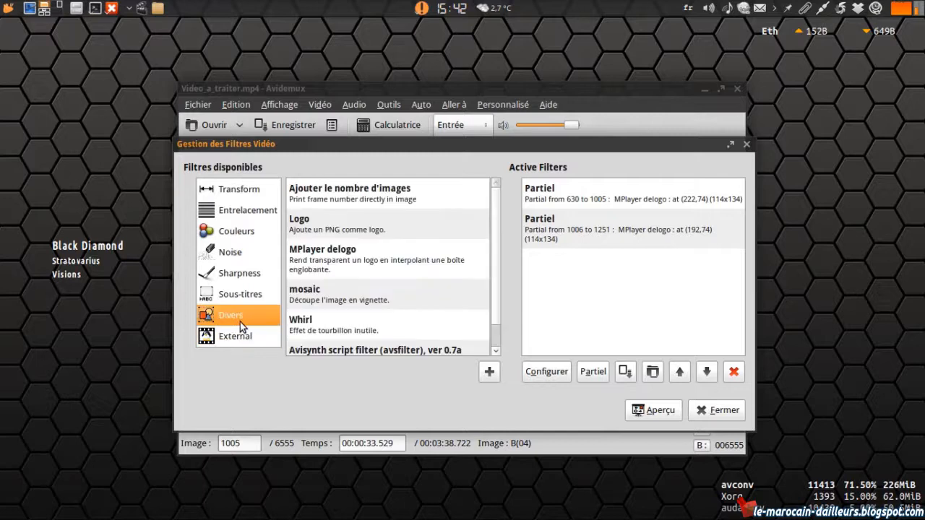
{"action": "left_click", "coordinate": [242, 237]}
{"action": "scroll", "coordinate": [346, 276], "scroll_direction": "down", "scroll_amount": 2}
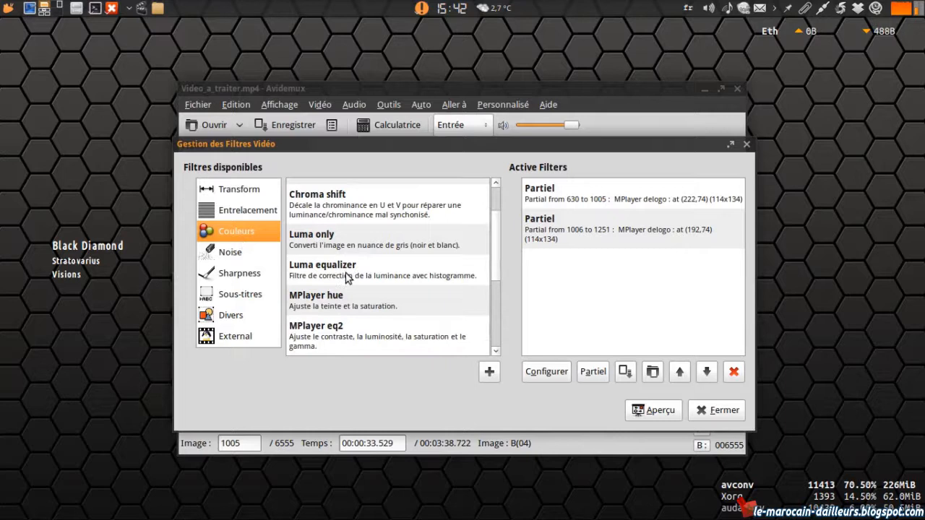
{"action": "scroll", "coordinate": [399, 278], "scroll_direction": "down", "scroll_amount": 4}
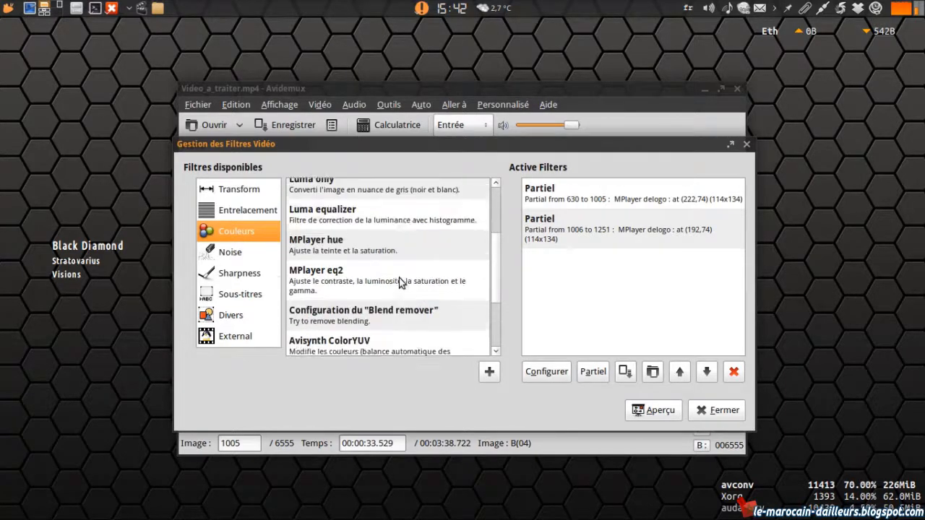
{"action": "scroll", "coordinate": [399, 280], "scroll_direction": "down", "scroll_amount": 2}
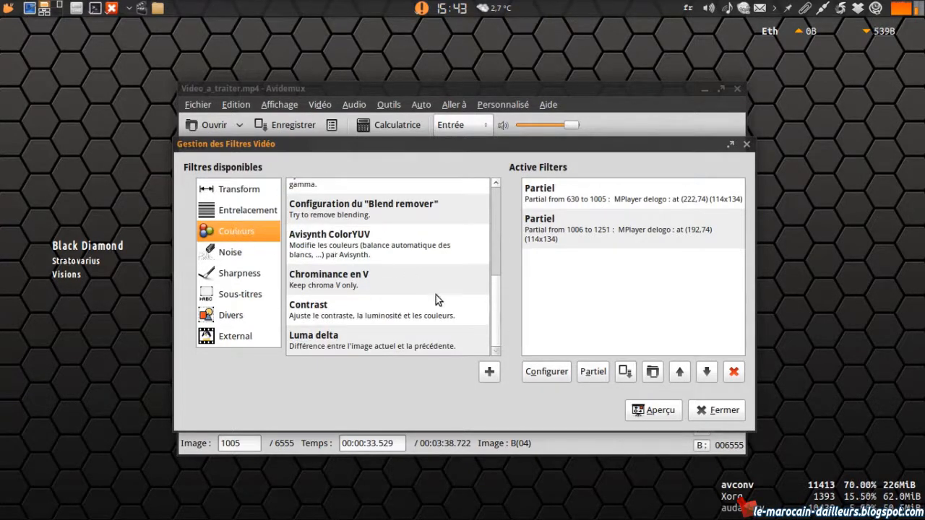
{"action": "left_click", "coordinate": [335, 310]}
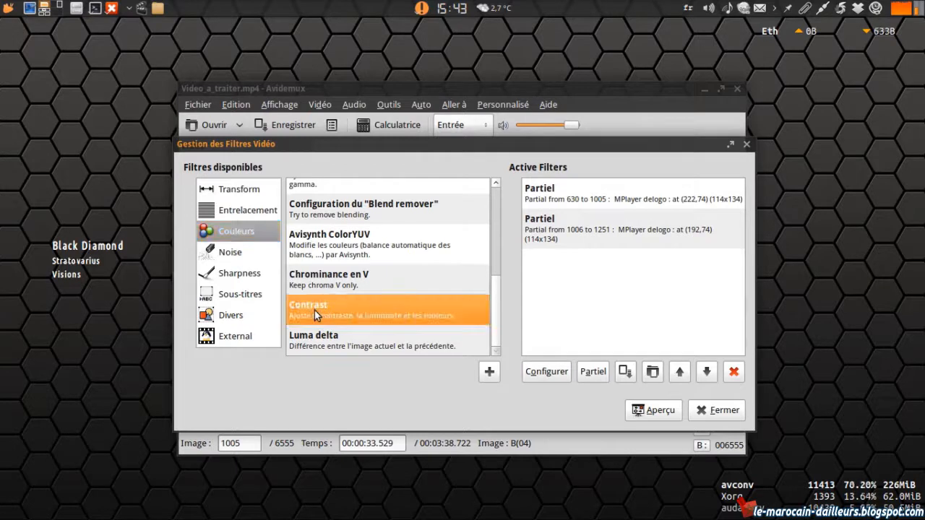
{"action": "double_click", "coordinate": [347, 314]}
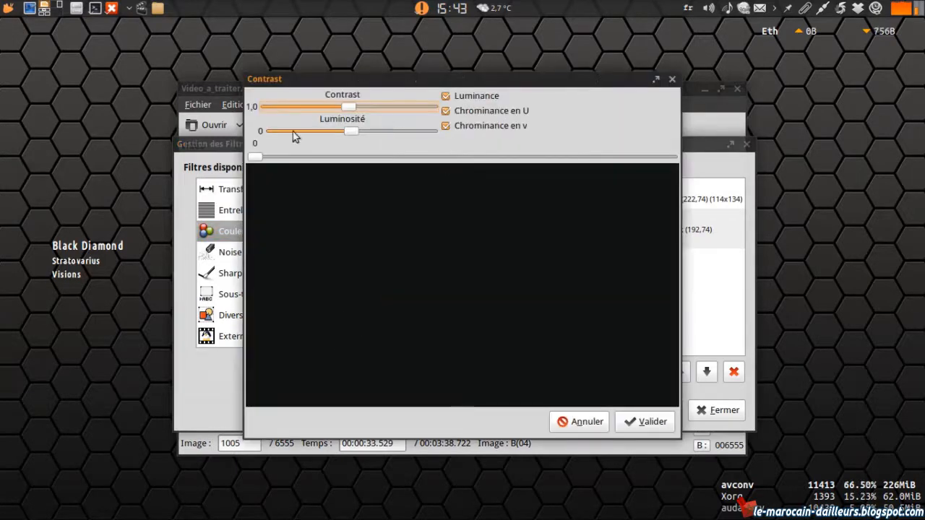
Show frame 3695 in the Contrast configuration, set contrast to 0.6 and brightness to 16, and confirm
{"action": "mouse_move", "coordinate": [260, 156]}
{"action": "left_mouse_down"}
{"action": "mouse_move", "coordinate": [497, 161]}
{"action": "mouse_move", "coordinate": [488, 158]}
{"action": "left_mouse_up"}
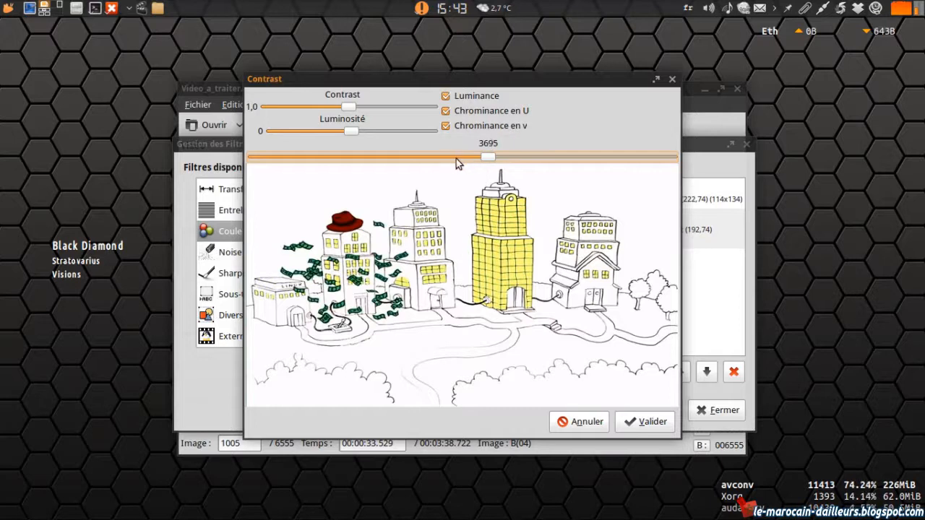
{"action": "left_click_drag", "start_coordinate": [348, 107], "coordinate": [292, 110]}
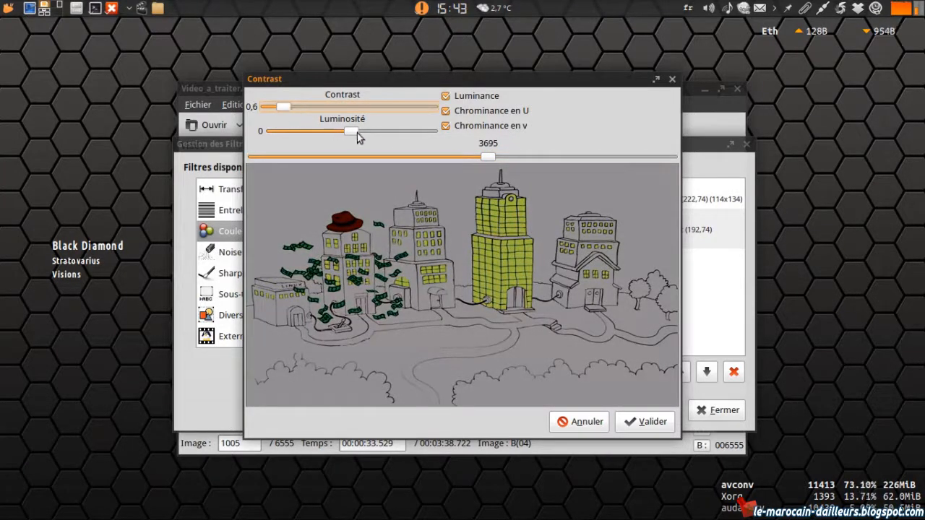
{"action": "mouse_move", "coordinate": [349, 130]}
{"action": "left_mouse_down"}
{"action": "mouse_move", "coordinate": [370, 128]}
{"action": "mouse_move", "coordinate": [359, 131]}
{"action": "left_mouse_up"}
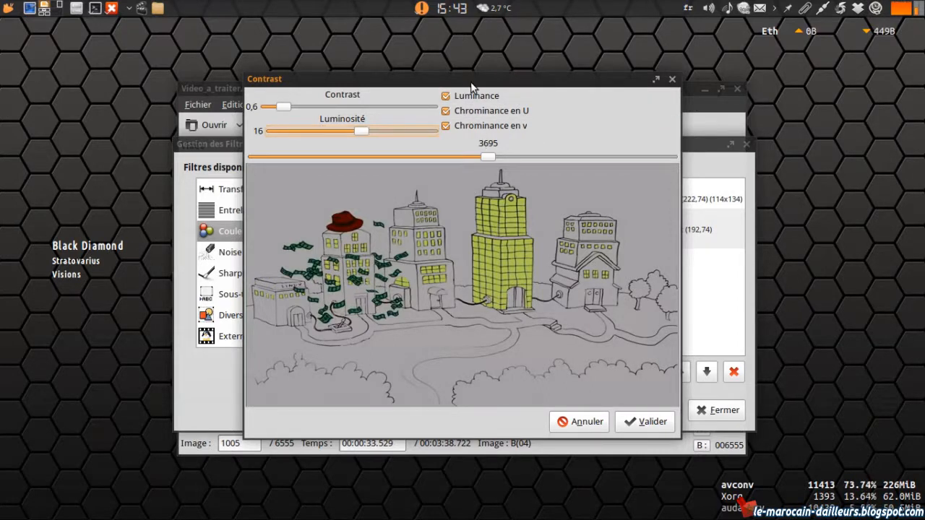
{"action": "left_click", "coordinate": [643, 426]}
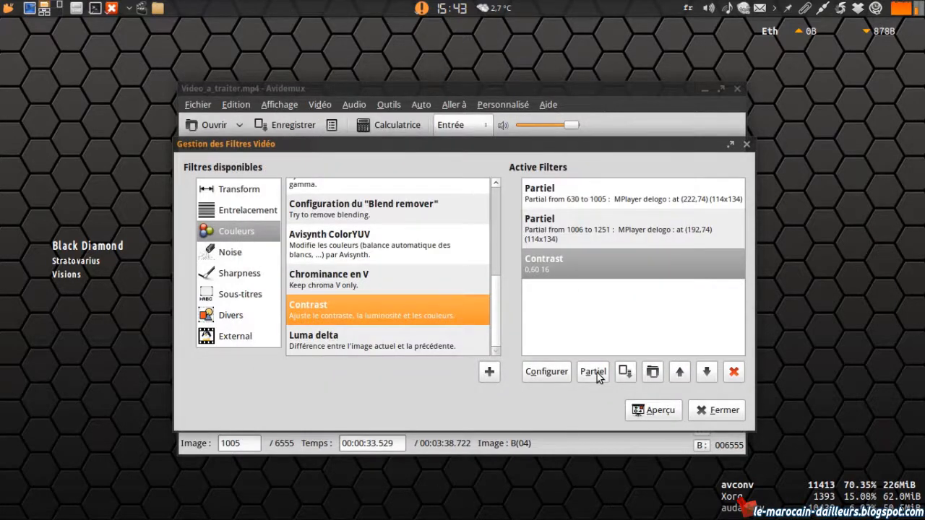
Close the filter manager and examine the buildings scene around frames 3610 and 3675 to choose the contrast filter's frame range
{"action": "left_click", "coordinate": [712, 409]}
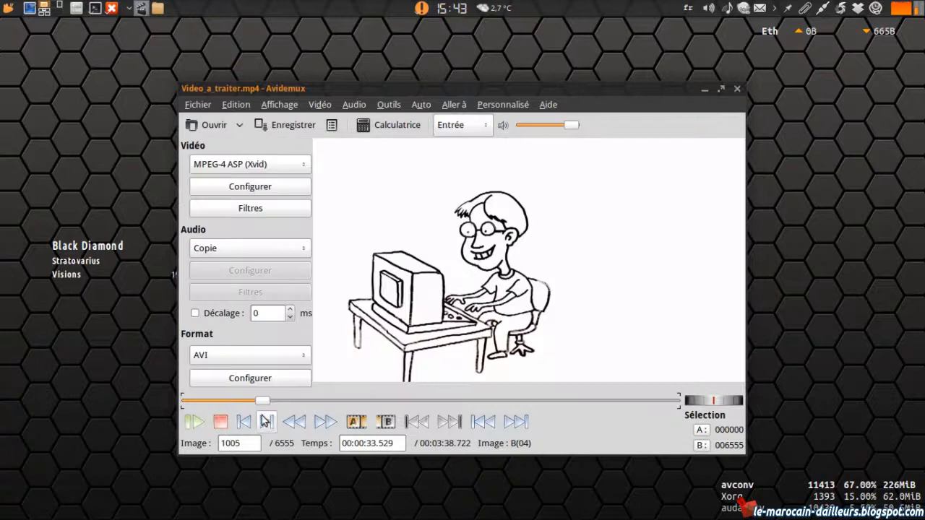
{"action": "left_click_drag", "start_coordinate": [261, 402], "coordinate": [467, 403]}
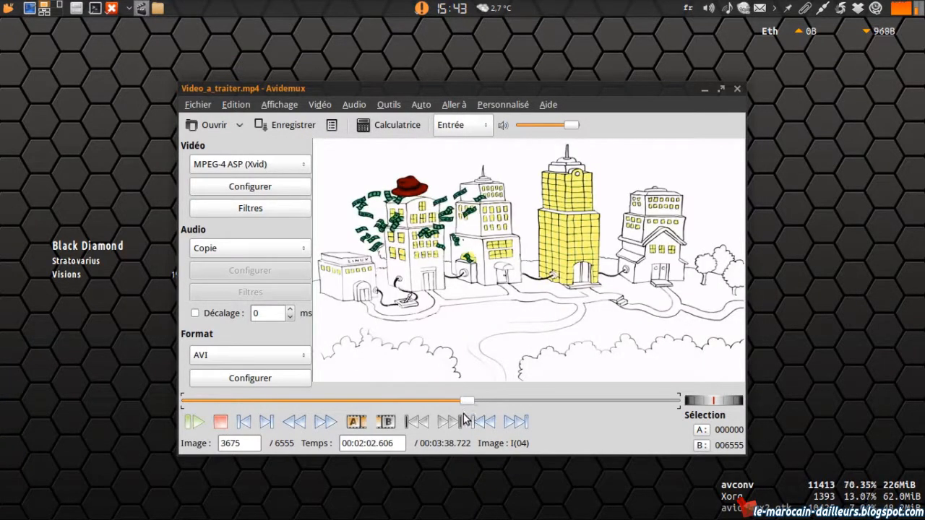
{"action": "left_click_drag", "start_coordinate": [463, 407], "coordinate": [474, 406]}
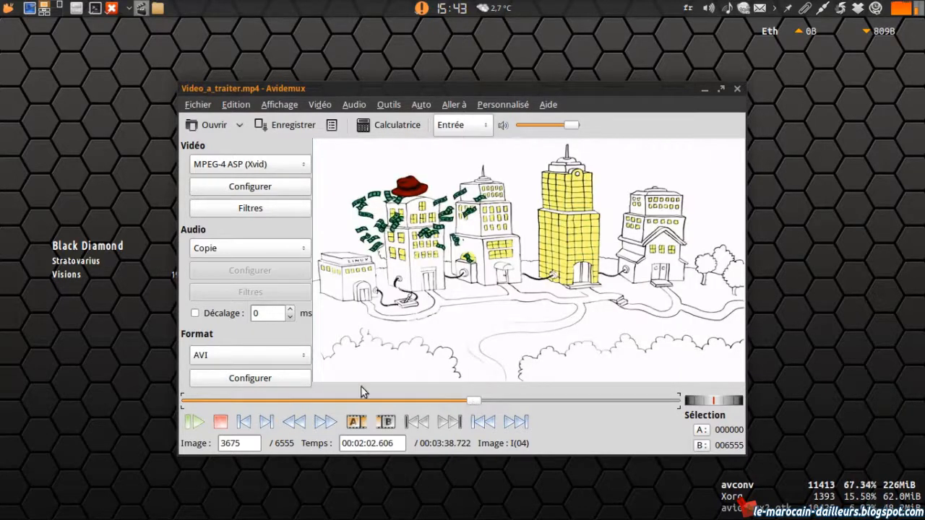
{"action": "left_click", "coordinate": [251, 443]}
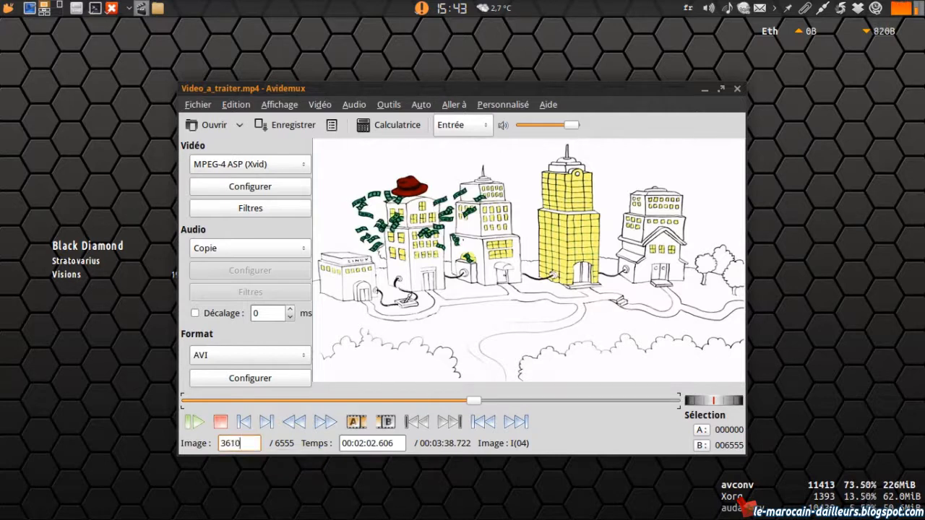
{"action": "key", "text": "Return"}
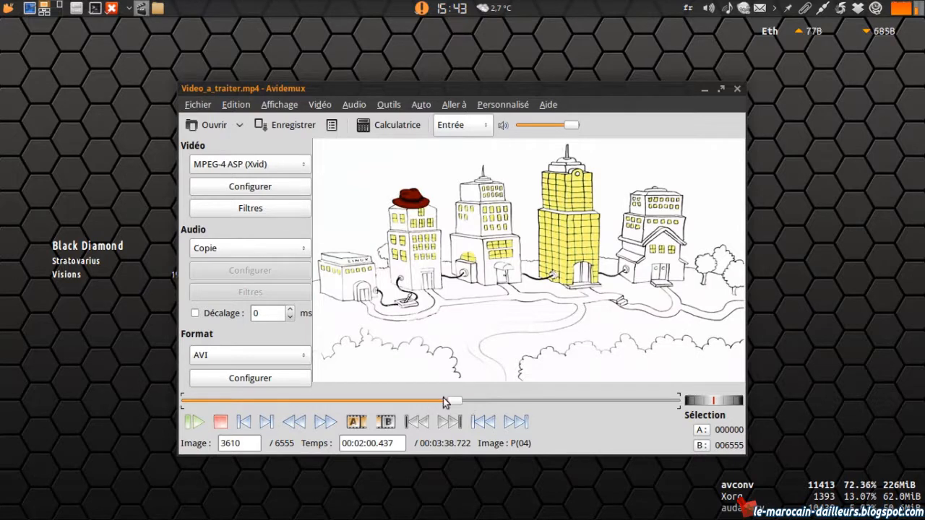
{"action": "left_click_drag", "start_coordinate": [456, 402], "coordinate": [481, 402]}
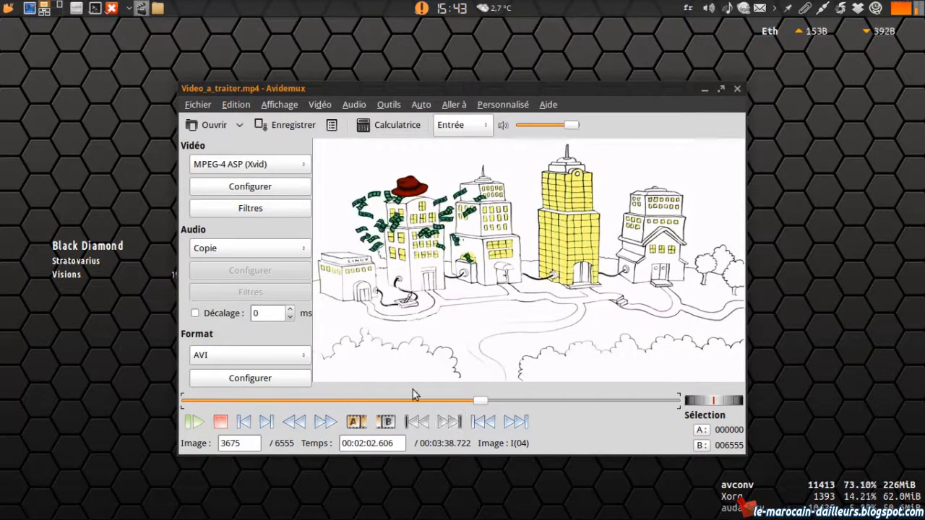
Apply the Contrast filter partially, from frame 3610 to frame 3700
{"action": "left_click", "coordinate": [250, 208]}
{"action": "left_click", "coordinate": [581, 260]}
{"action": "left_click", "coordinate": [593, 372]}
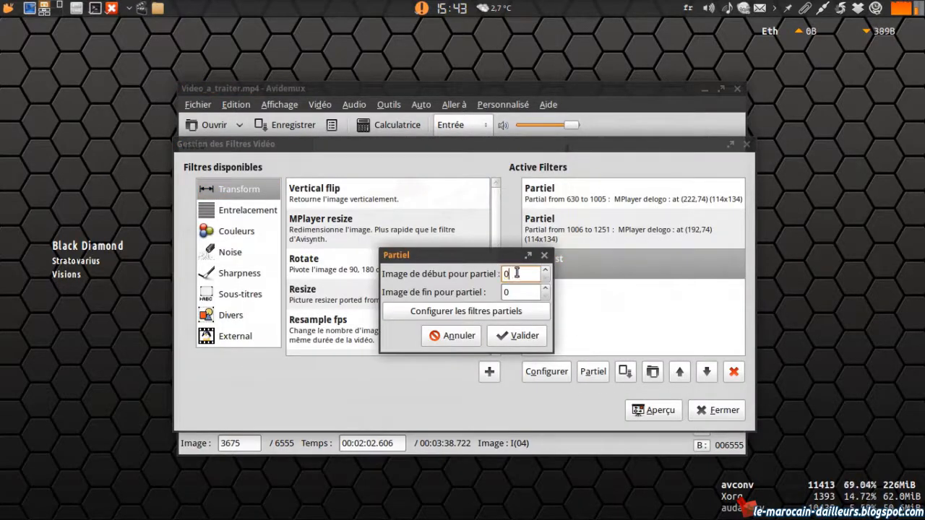
{"action": "type", "text": "3"}
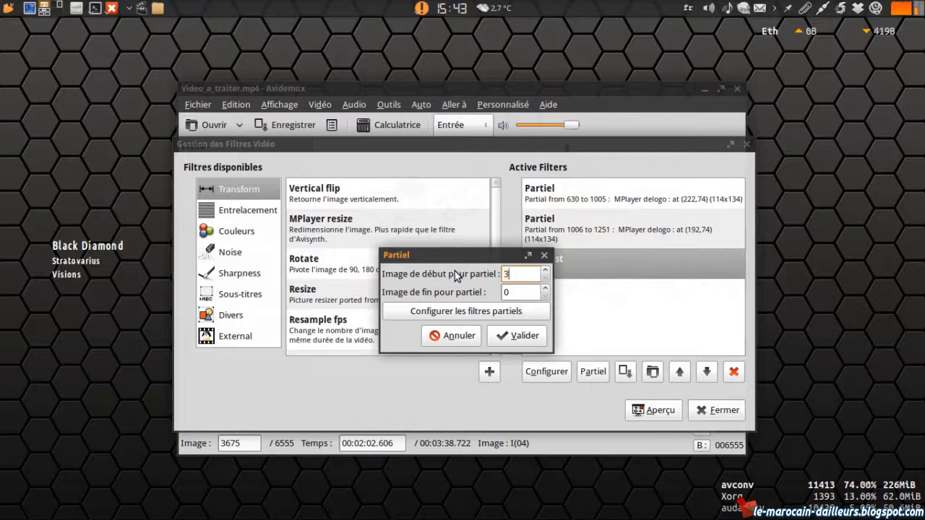
{"action": "type", "text": "3700"}
{"action": "left_click", "coordinate": [526, 336]}
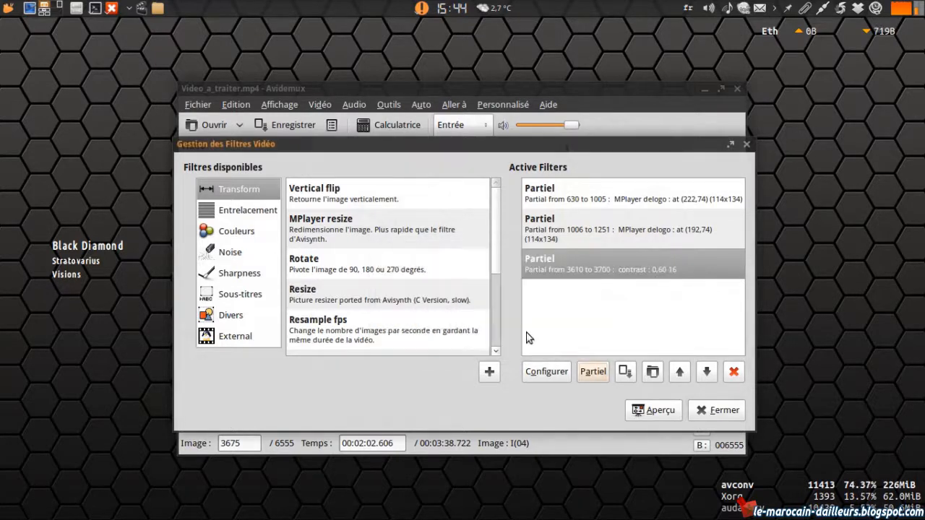
Preview the partial contrast filter on frames within and beyond its range, and close the preview and filter manager
{"action": "left_click", "coordinate": [654, 410]}
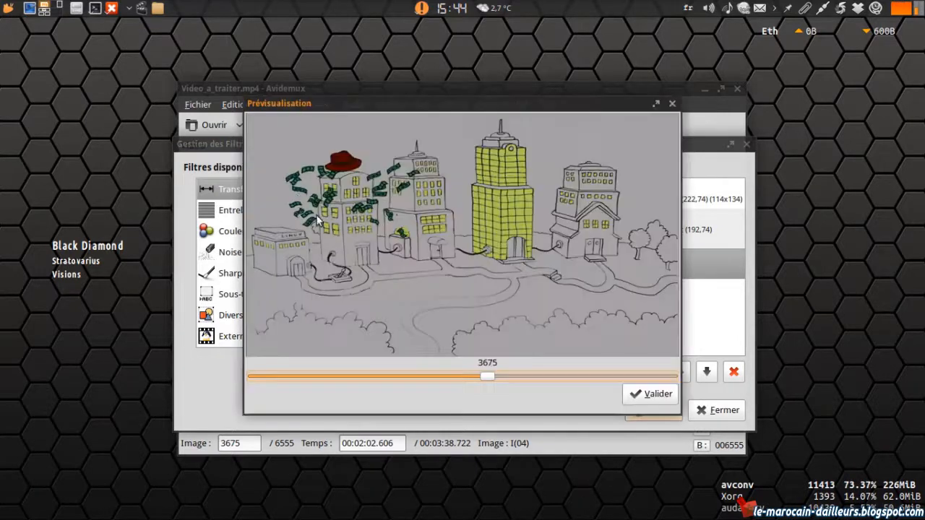
{"action": "left_click_drag", "start_coordinate": [438, 91], "coordinate": [398, 84]}
{"action": "left_click", "coordinate": [460, 376]}
{"action": "mouse_move", "coordinate": [477, 377]}
{"action": "left_mouse_down"}
{"action": "mouse_move", "coordinate": [458, 375]}
{"action": "mouse_move", "coordinate": [491, 375]}
{"action": "left_mouse_up"}
{"action": "left_click_drag", "start_coordinate": [482, 374], "coordinate": [561, 375]}
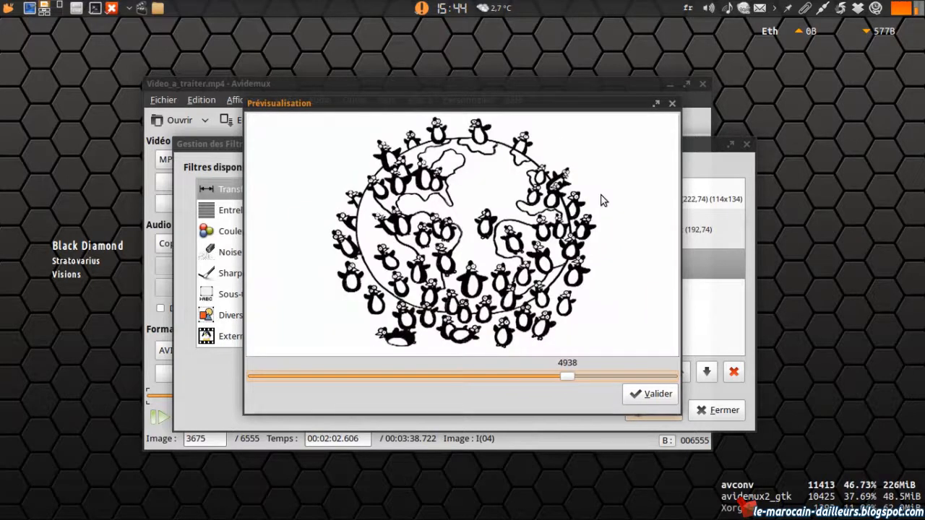
{"action": "left_click", "coordinate": [658, 394]}
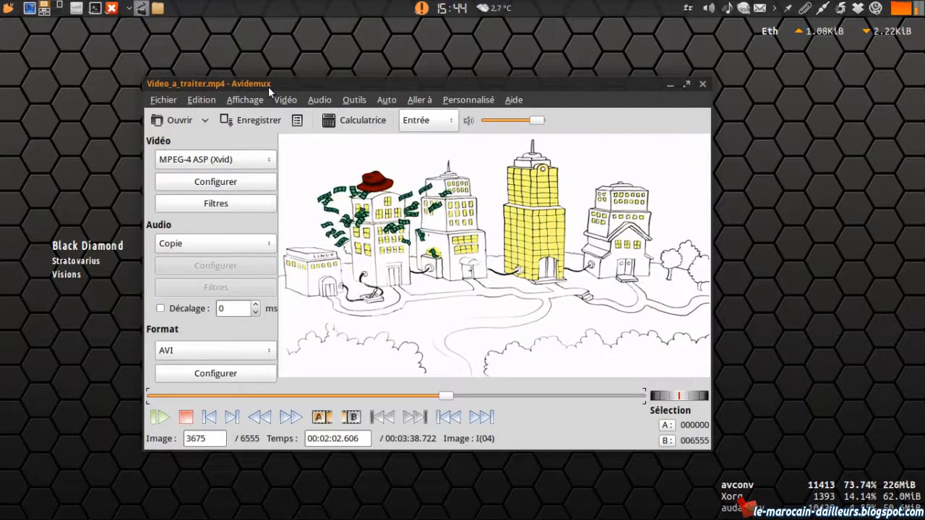
Review the available Transform filters and the active partial filters in the video filter manager, and close it
{"action": "left_click_drag", "start_coordinate": [268, 86], "coordinate": [284, 86]}
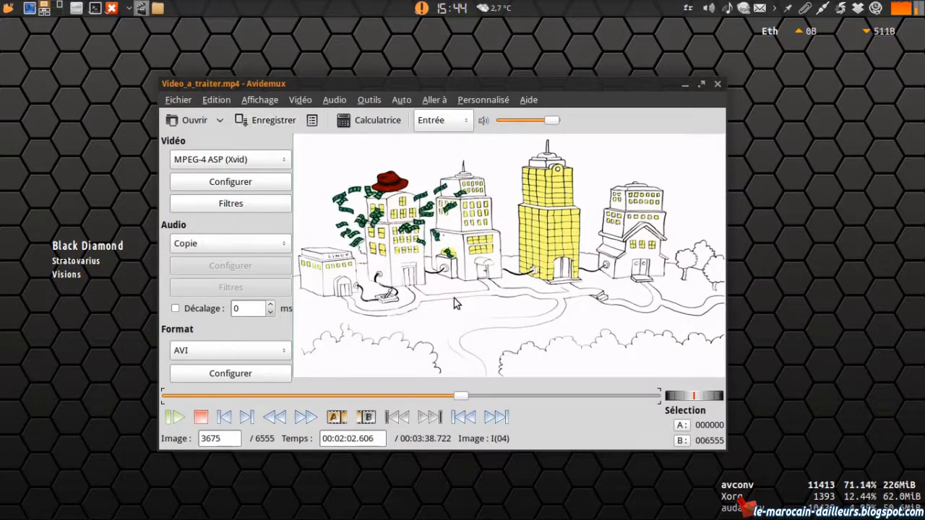
{"action": "left_click", "coordinate": [245, 203]}
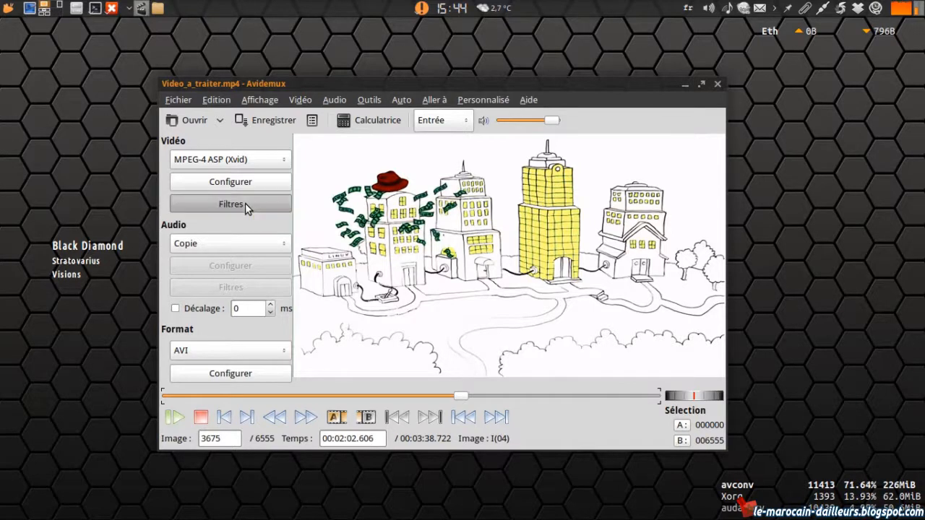
{"action": "left_click", "coordinate": [339, 241]}
{"action": "left_click", "coordinate": [351, 260]}
{"action": "left_click", "coordinate": [362, 288]}
{"action": "scroll", "coordinate": [368, 277], "scroll_direction": "down", "scroll_amount": 5}
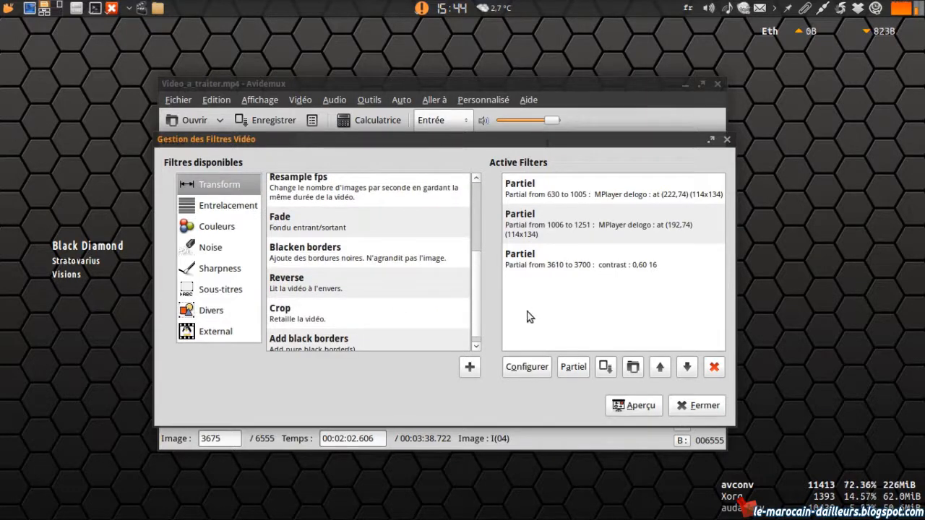
{"action": "left_click", "coordinate": [536, 268]}
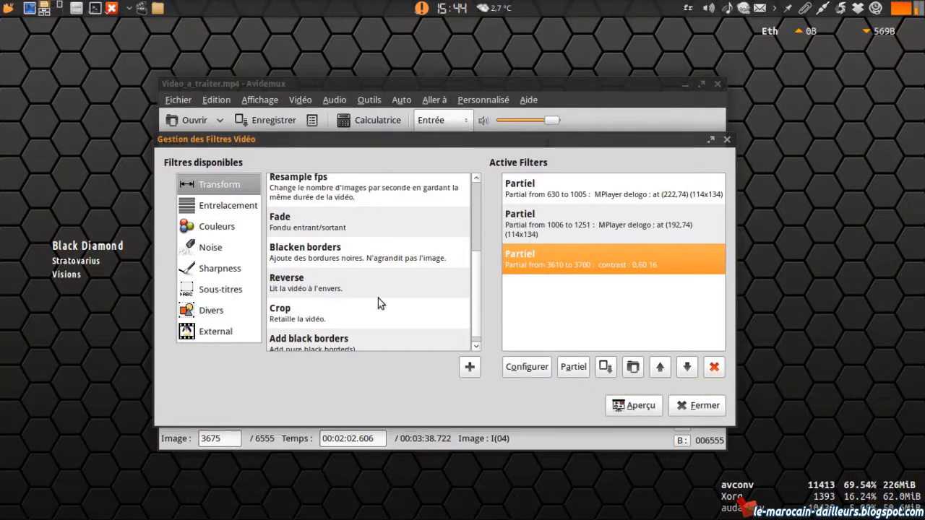
{"action": "left_click_drag", "start_coordinate": [442, 140], "coordinate": [426, 122]}
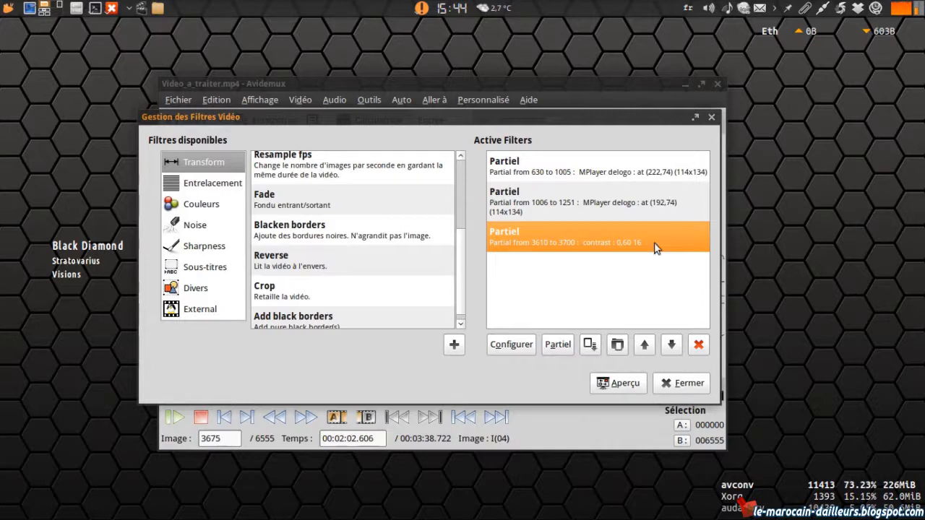
{"action": "left_click", "coordinate": [683, 383]}
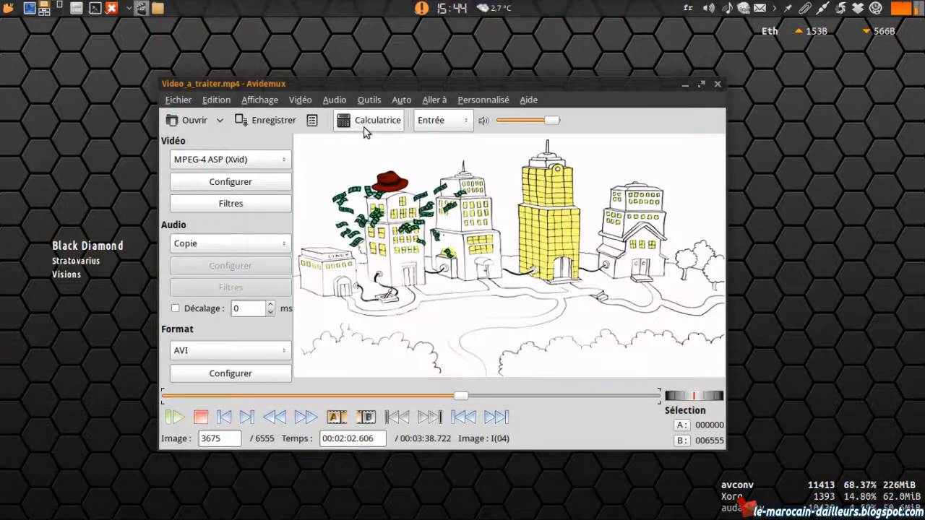
{"action": "left_click", "coordinate": [264, 120]}
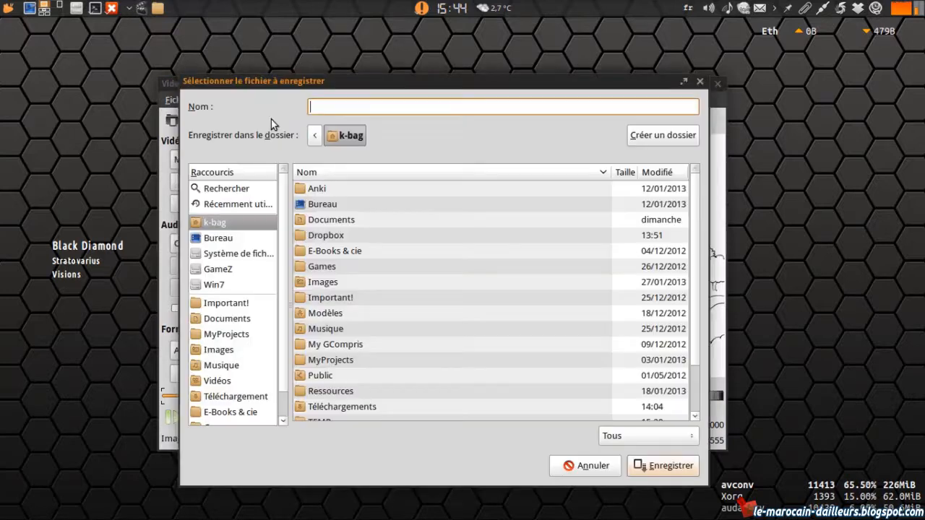
{"action": "left_click", "coordinate": [230, 241]}
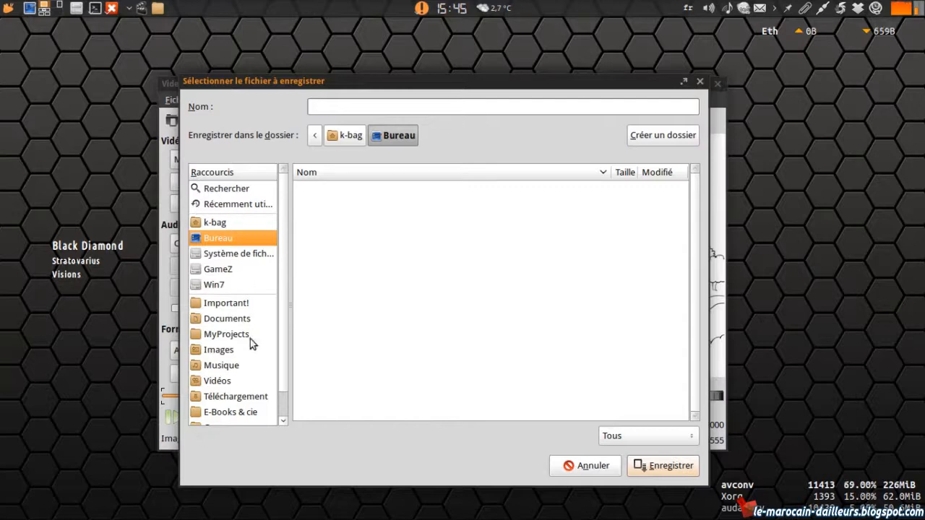
{"action": "left_click", "coordinate": [227, 224]}
{"action": "scroll", "coordinate": [399, 299], "scroll_direction": "down", "scroll_amount": 2}
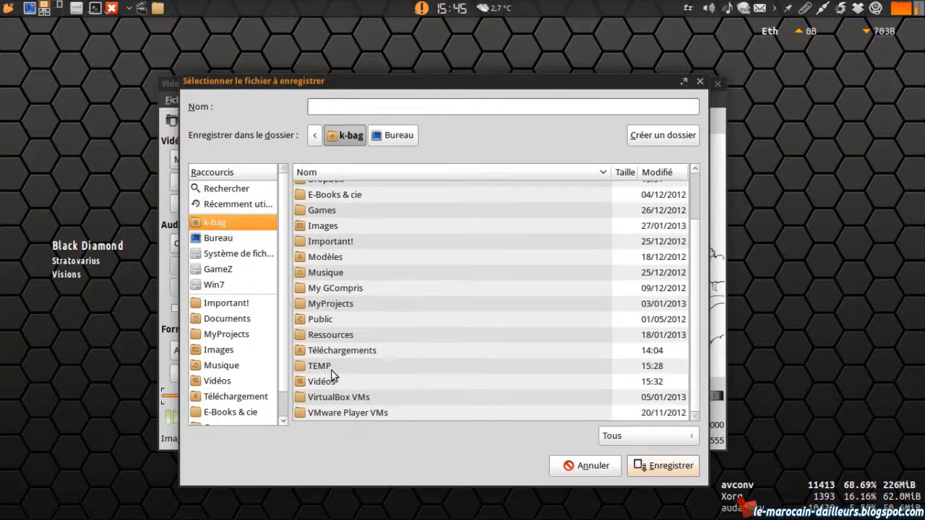
{"action": "double_click", "coordinate": [328, 376]}
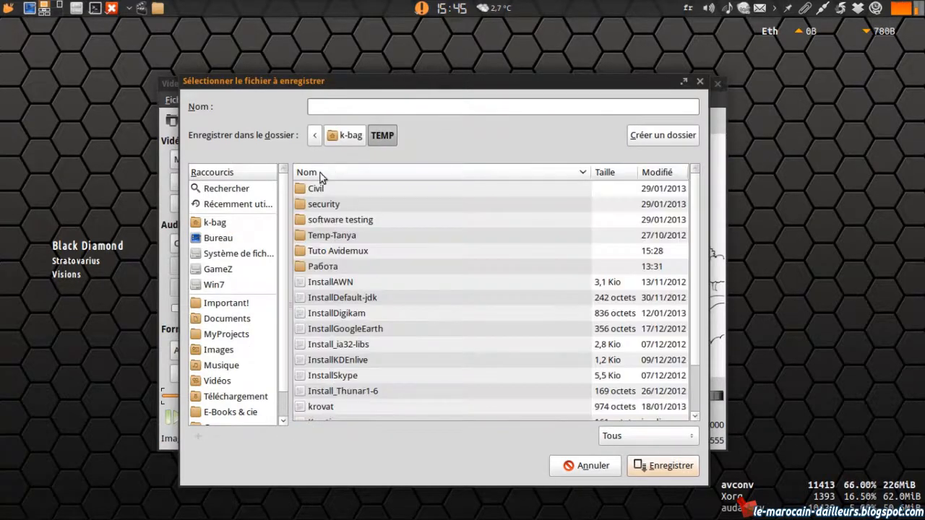
{"action": "double_click", "coordinate": [329, 252]}
{"action": "left_click", "coordinate": [369, 106]}
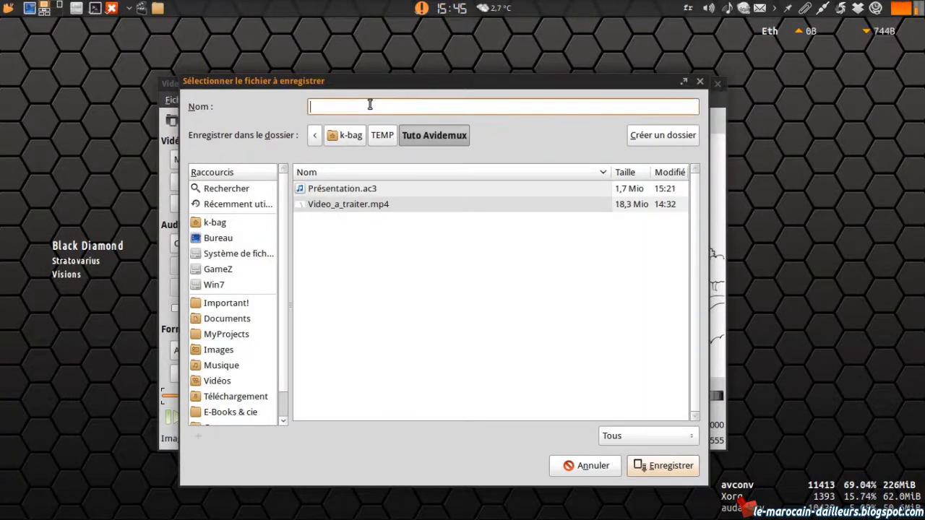
{"action": "type", "text": "vid"}
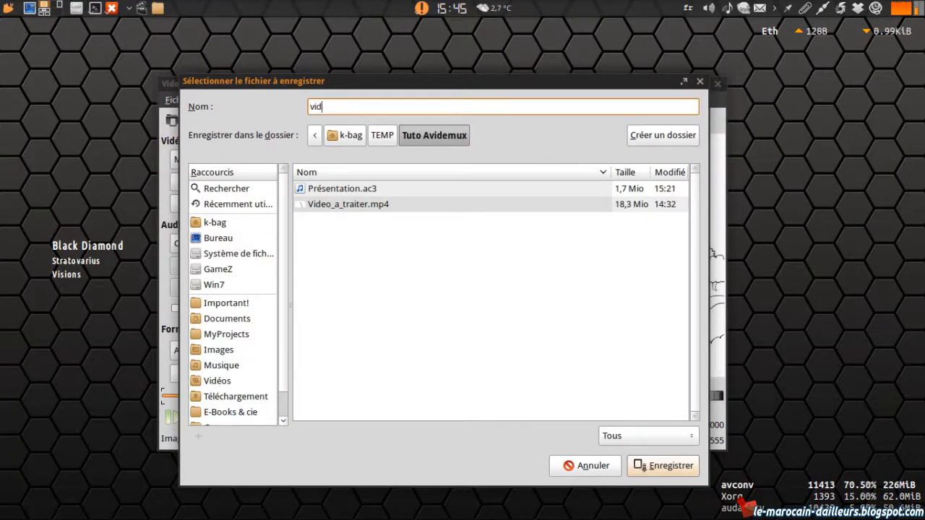
{"action": "type", "text": "eo"}
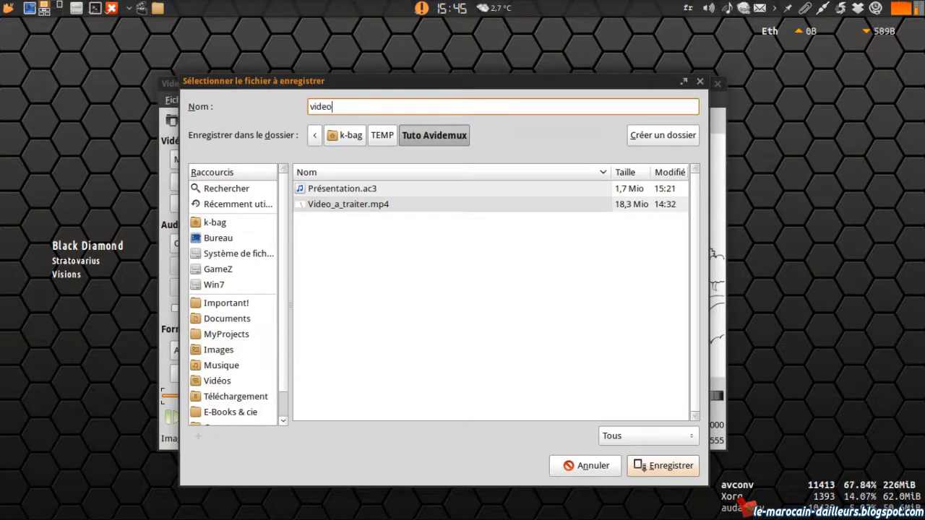
{"action": "type", "text": "_traitée"}
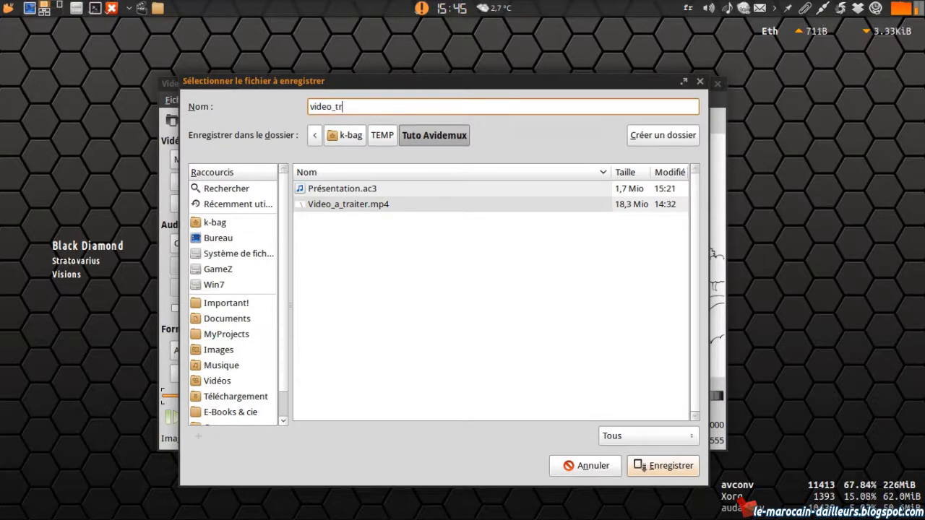
{"action": "key", "text": "BackSpace"}
{"action": "key", "text": "BackSpace"}
{"action": "type", "text": "ee.mp"}
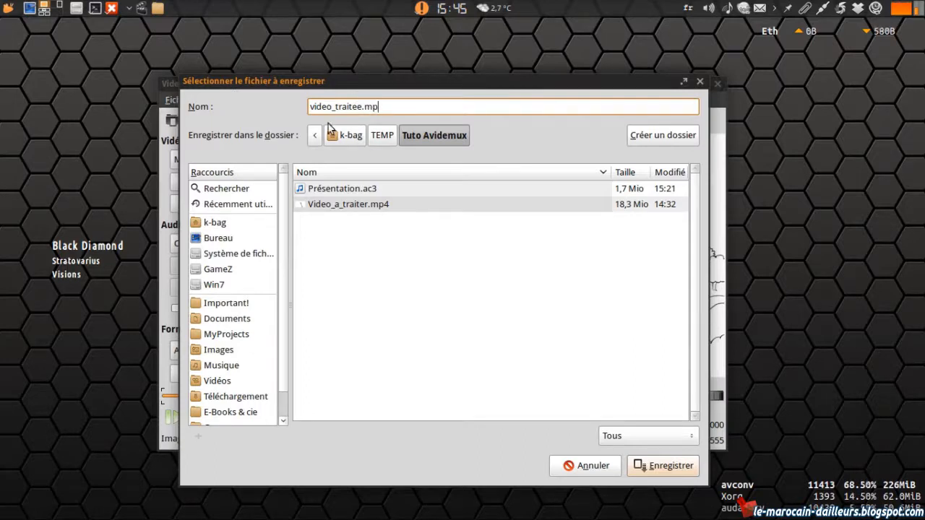
{"action": "left_click_drag", "start_coordinate": [365, 79], "coordinate": [426, 11]}
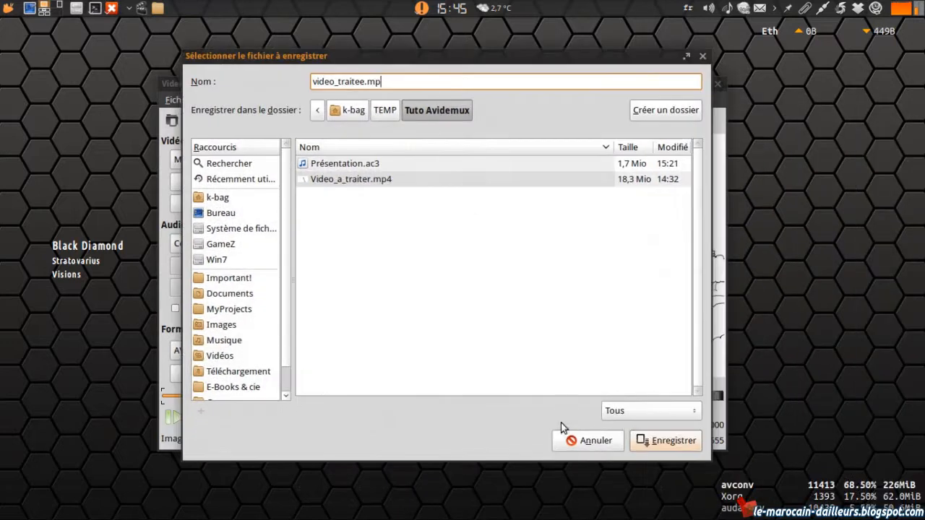
{"action": "left_click", "coordinate": [593, 439]}
Set the output format to MP4 and save the video as video_traitee.mp4 in the TEMP/Tuto Avidemux folder
{"action": "left_click", "coordinate": [198, 352]}
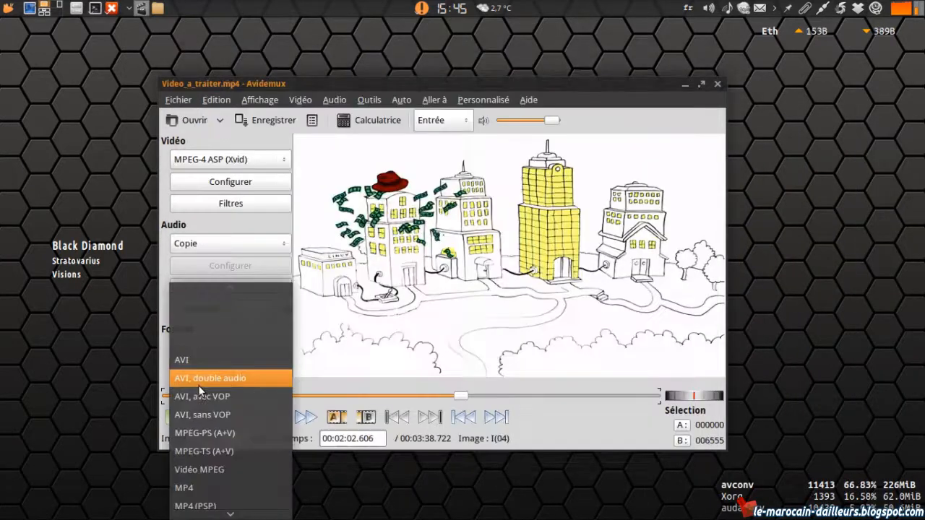
{"action": "left_click", "coordinate": [193, 487]}
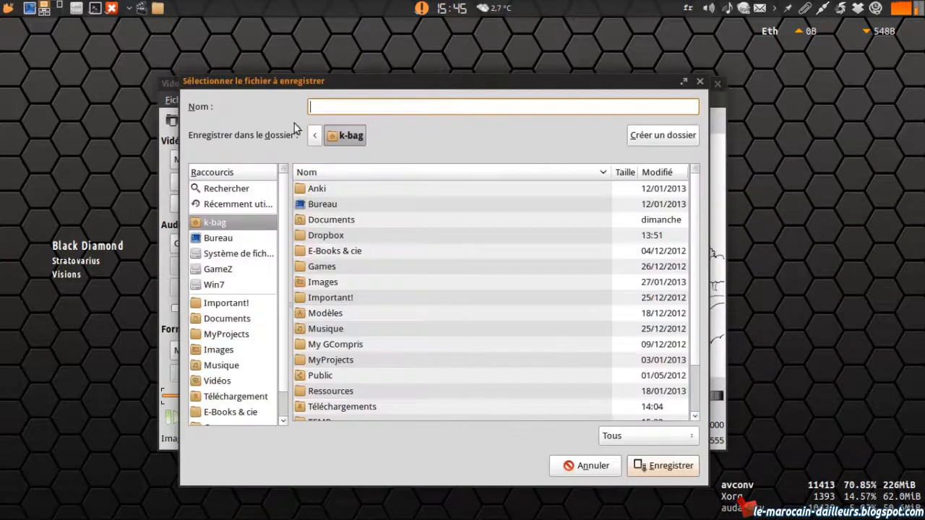
{"action": "left_click", "coordinate": [339, 251]}
{"action": "type", "text": "te"}
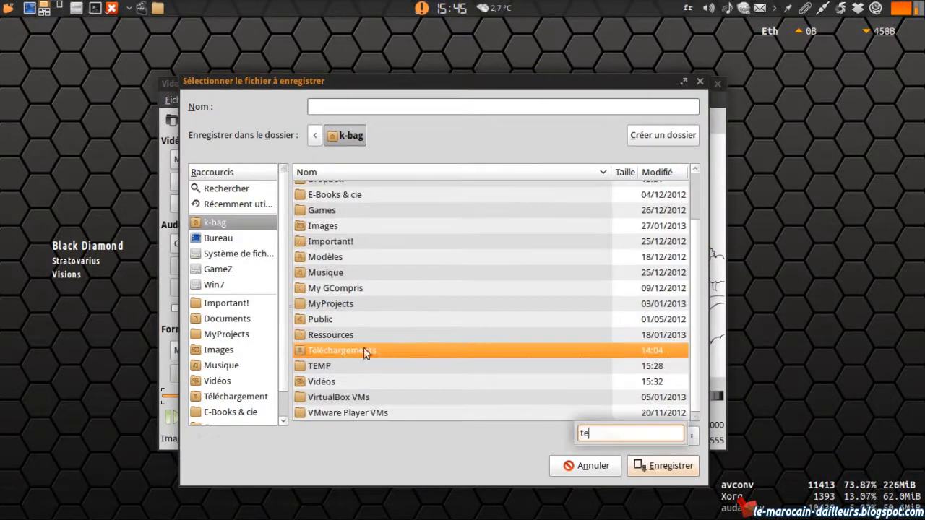
{"action": "double_click", "coordinate": [336, 365]}
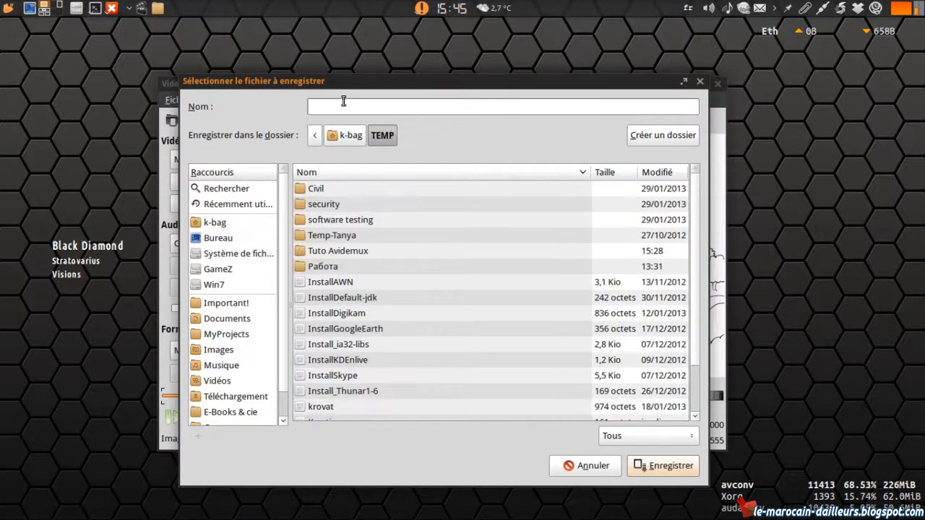
{"action": "double_click", "coordinate": [335, 252]}
{"action": "left_click", "coordinate": [343, 106]}
{"action": "type", "text": "video_traitee"}
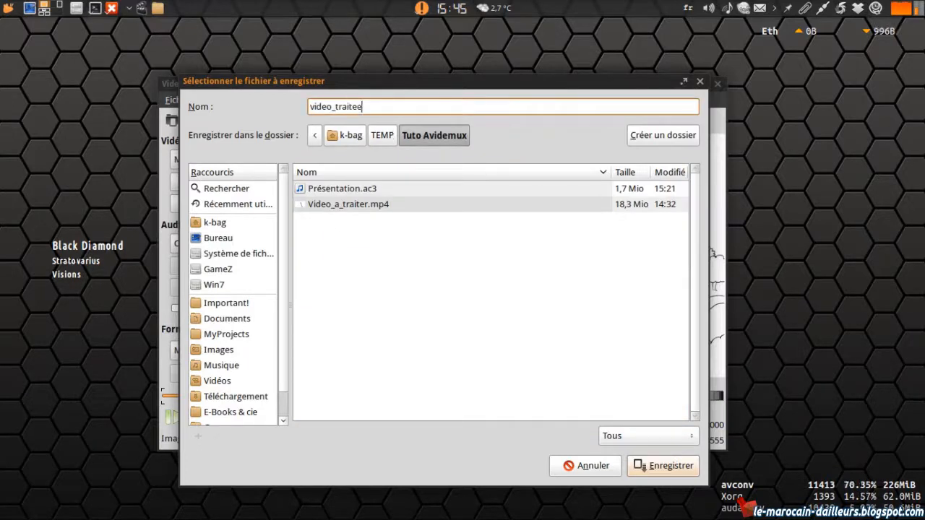
{"action": "type", "text": ".mp4"}
{"action": "key", "text": "Return"}
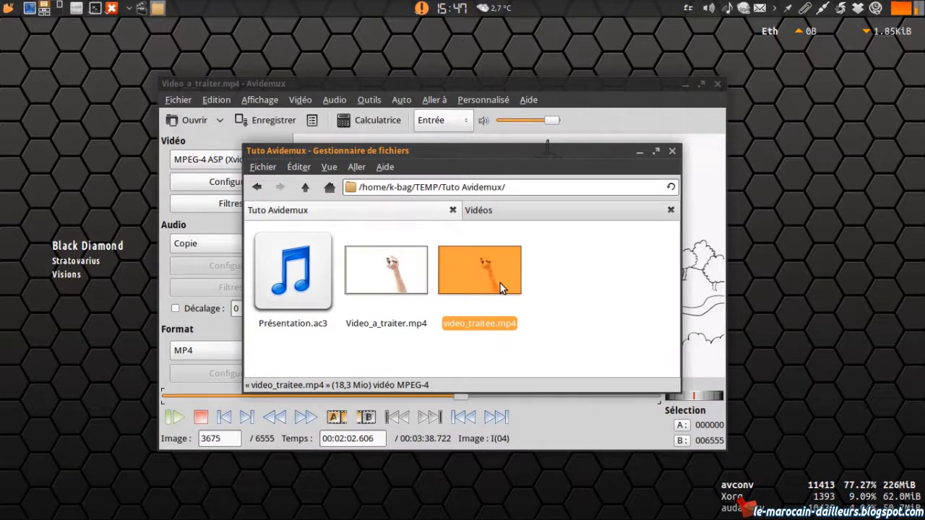
Play video_traitee.mp4 in SMPlayer, check the contrast filter on the buildings scene from about 1:53, and close the player
{"action": "double_click", "coordinate": [502, 287]}
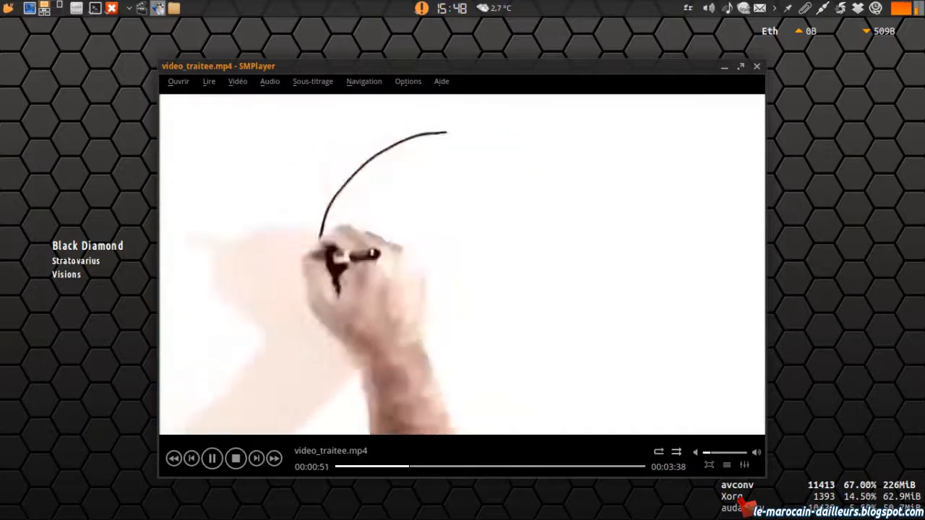
{"action": "left_click", "coordinate": [504, 466]}
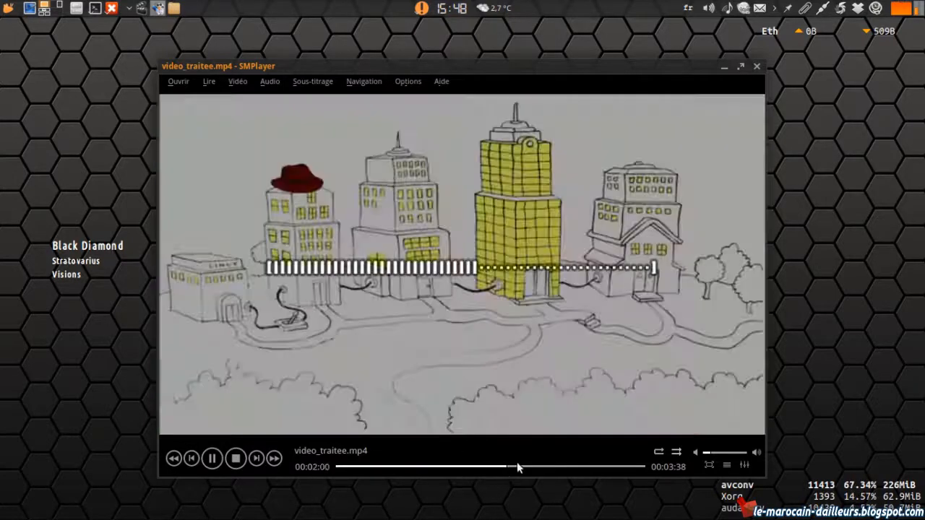
{"action": "left_click", "coordinate": [489, 467]}
{"action": "left_click", "coordinate": [611, 294]}
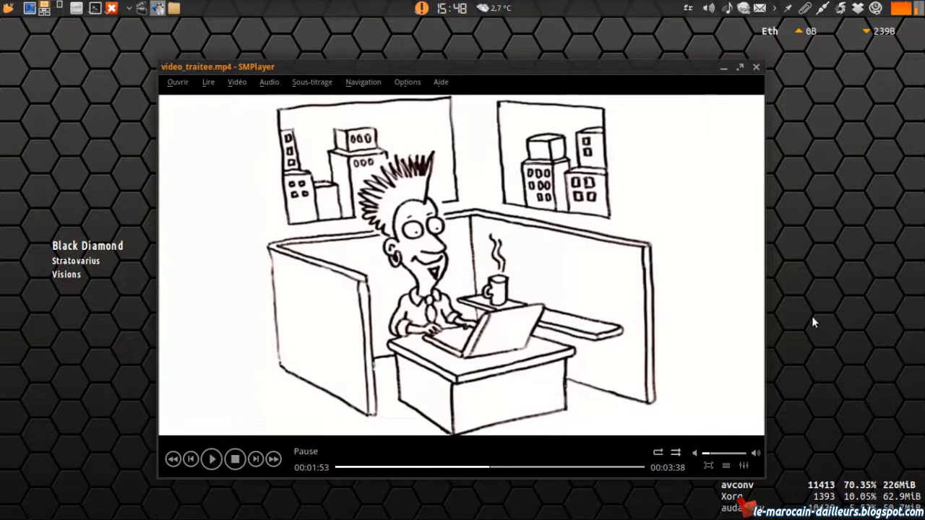
{"action": "left_click", "coordinate": [586, 321]}
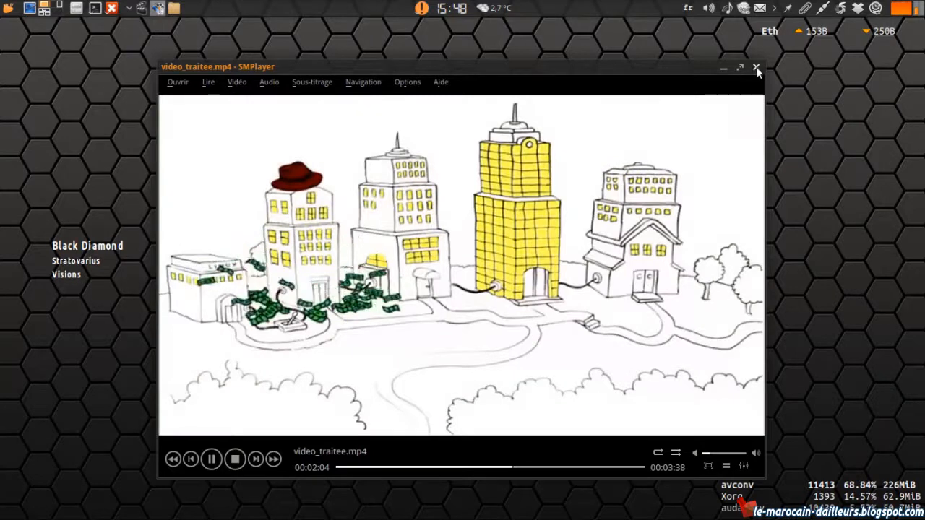
{"action": "left_click", "coordinate": [756, 68]}
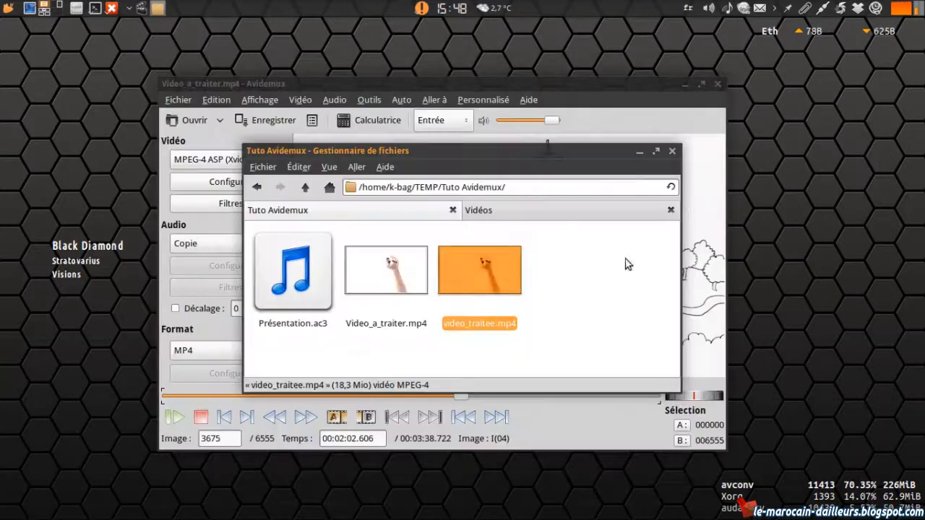
Minimize the file manager and Avidemux windows and switch to the workspace holding Audacity and the terminal
{"action": "left_click", "coordinate": [639, 151]}
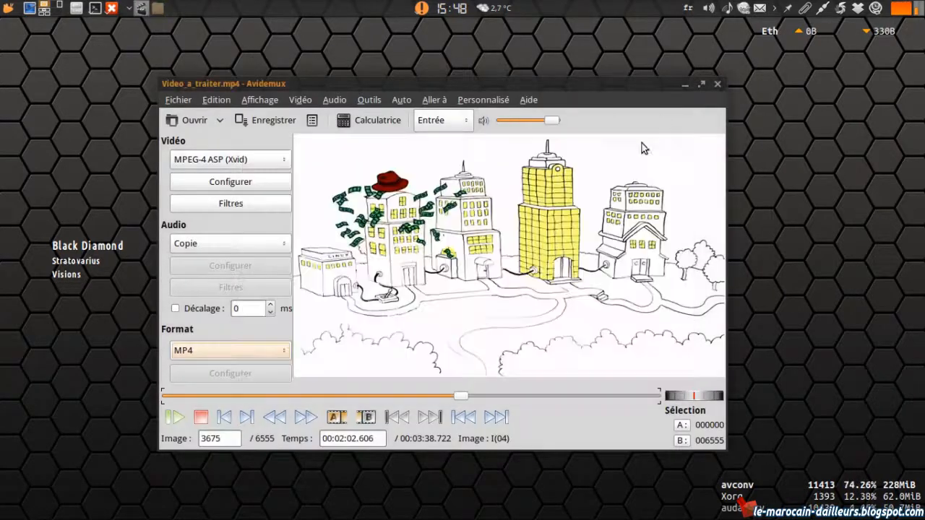
{"action": "left_click", "coordinate": [684, 83]}
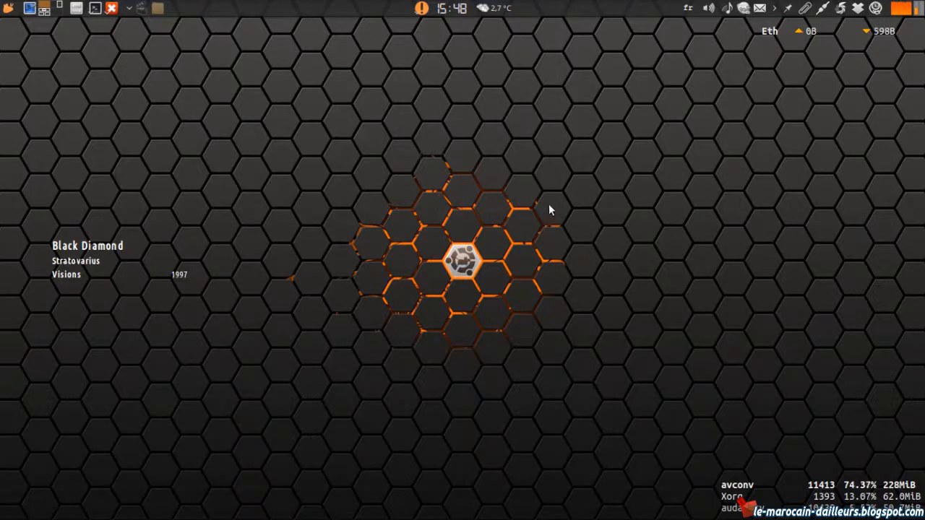
{"action": "left_click", "coordinate": [44, 12]}
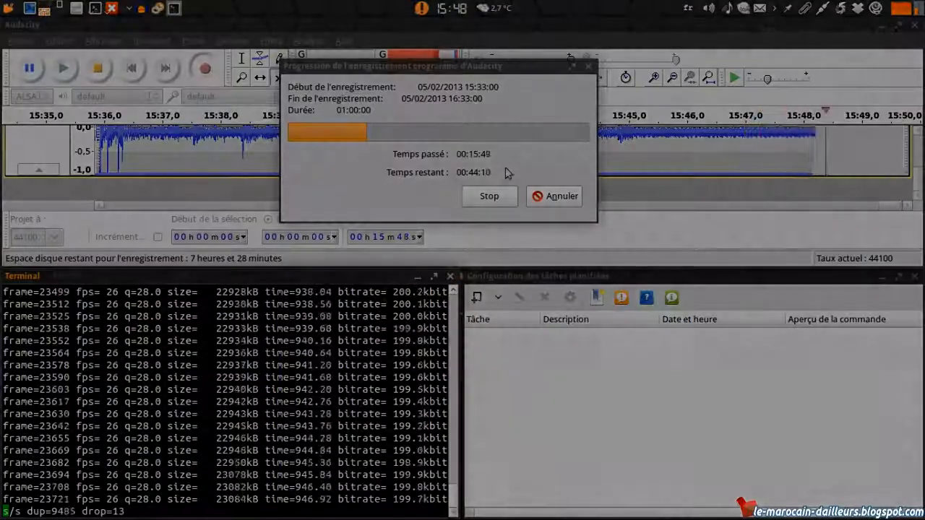